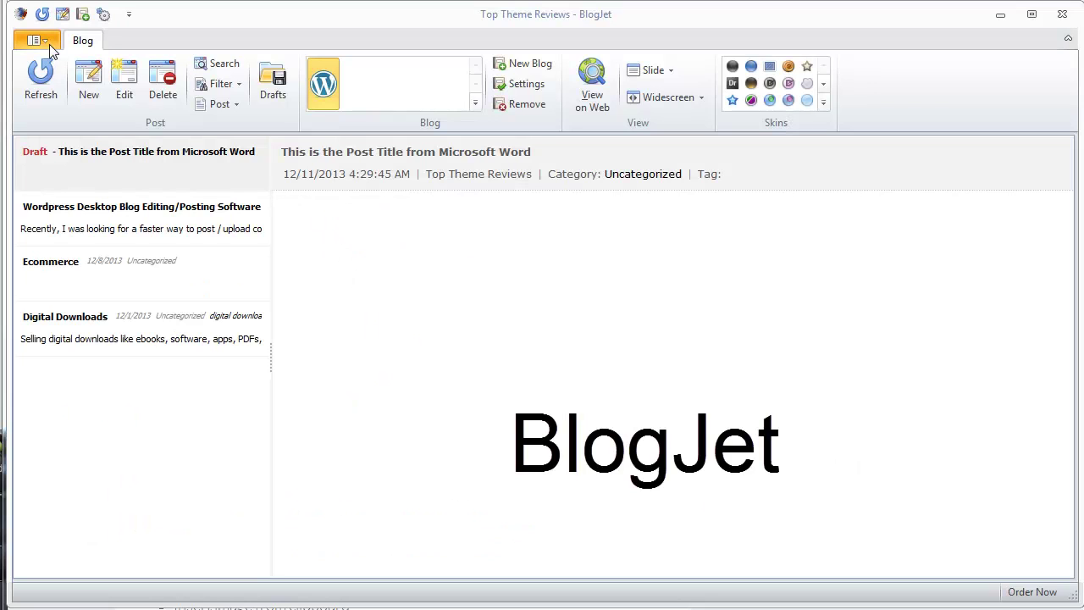
Step: Start a new blog post and place the cursor in its empty body
click(96, 83)
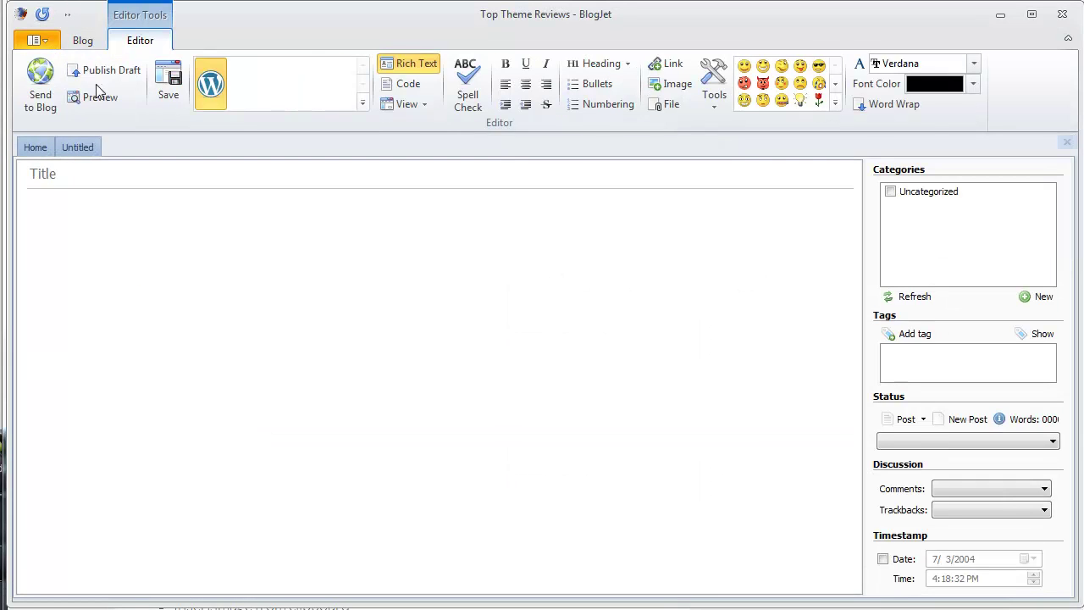
click(90, 213)
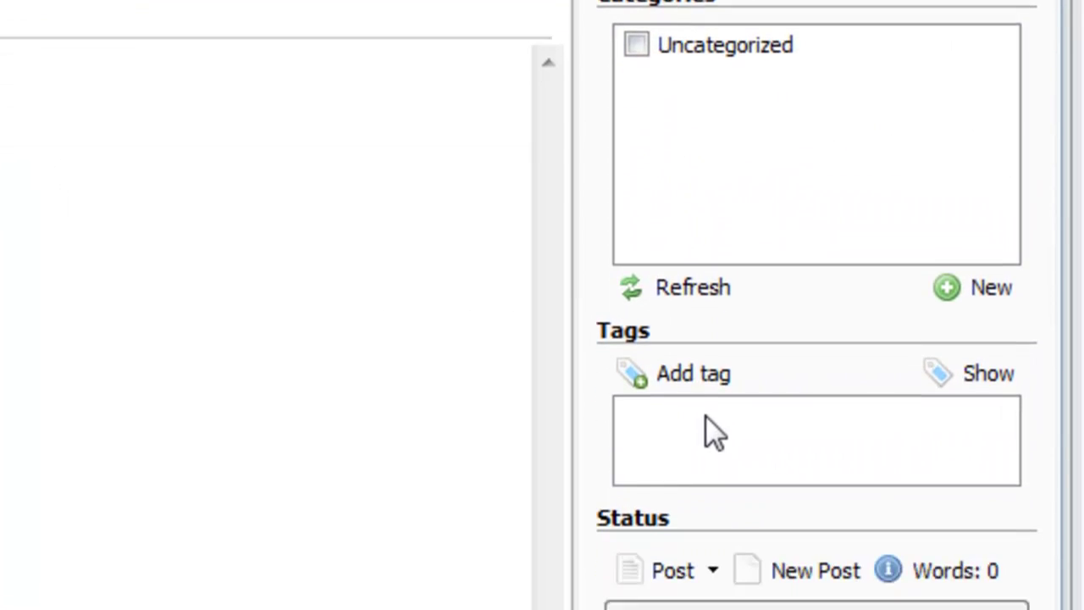
Step: Look through the post's Post/Page type choices, its tag entry and the extra insert tools such as YouTube Video
click(690, 579)
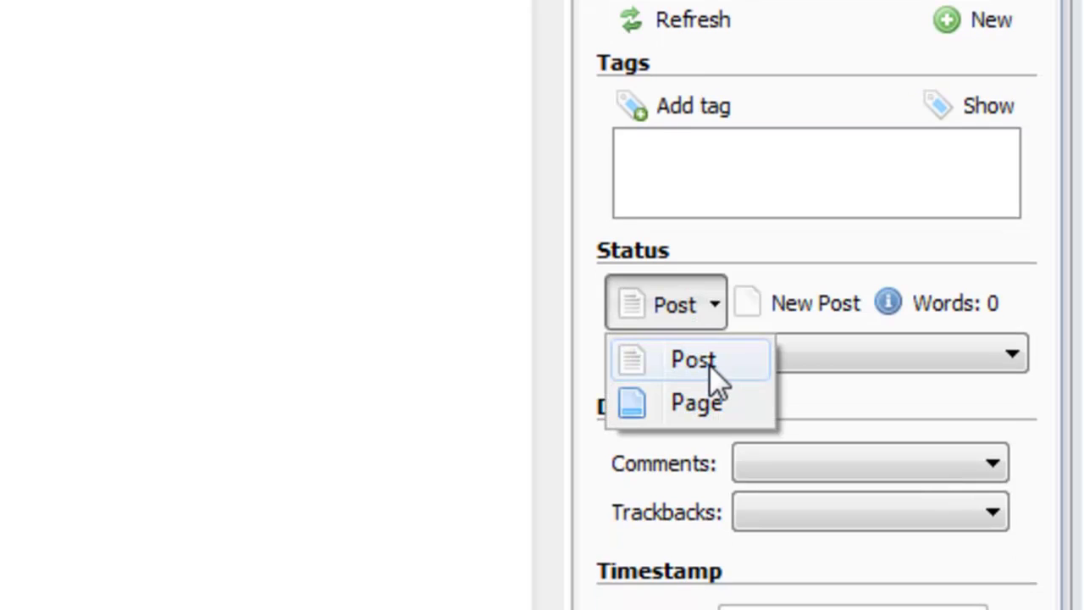
click(743, 194)
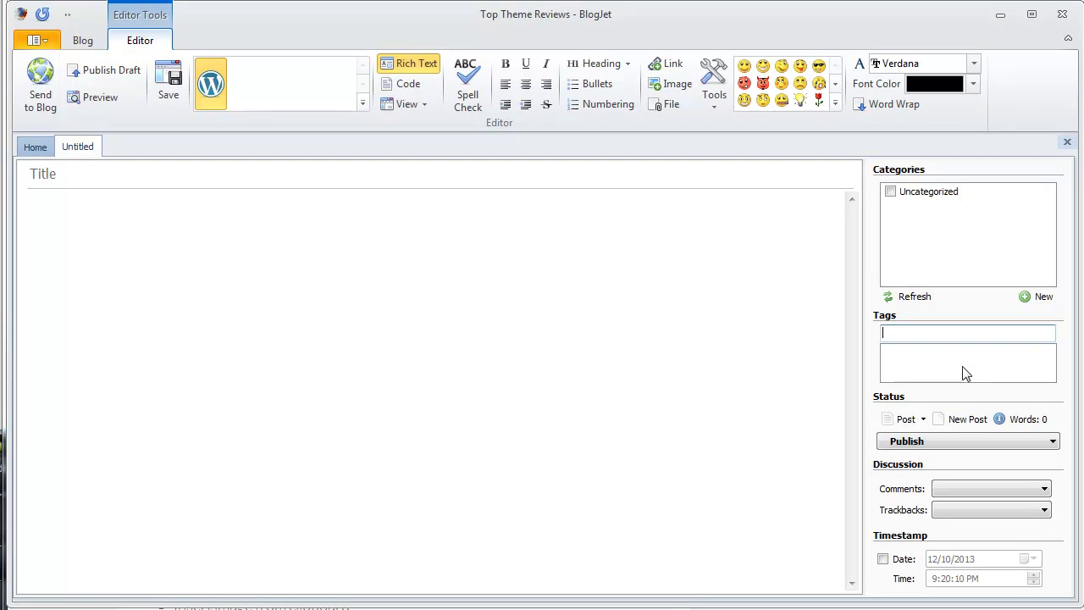
click(908, 422)
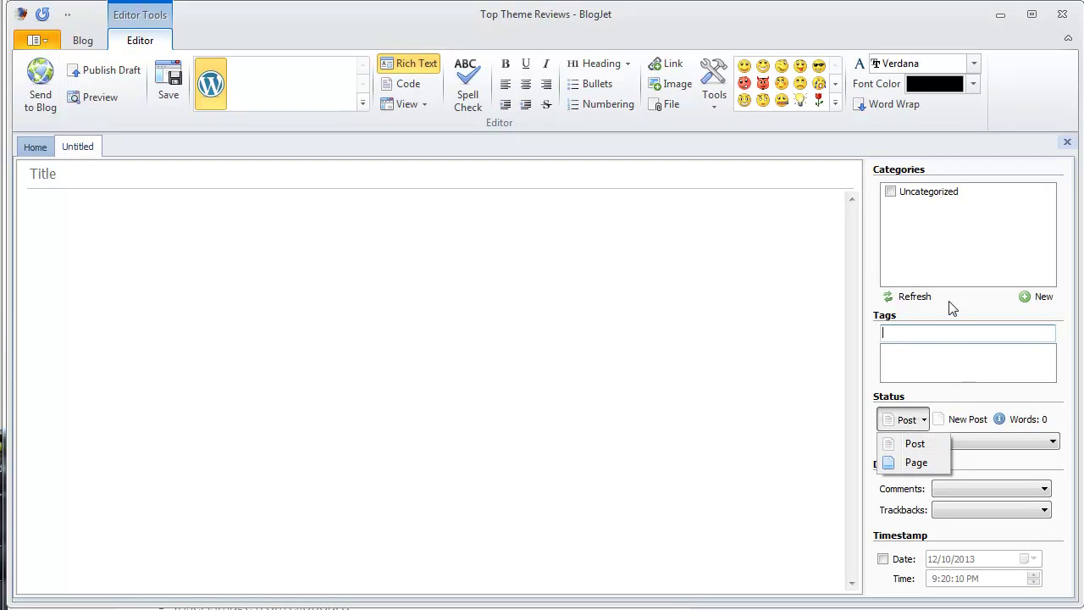
click(956, 278)
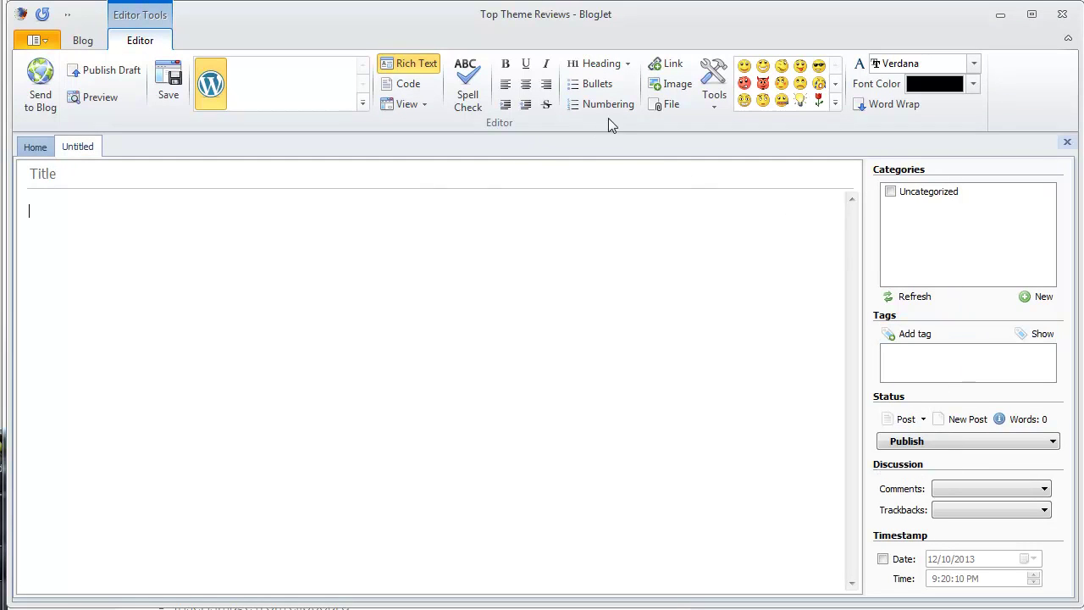
click(714, 89)
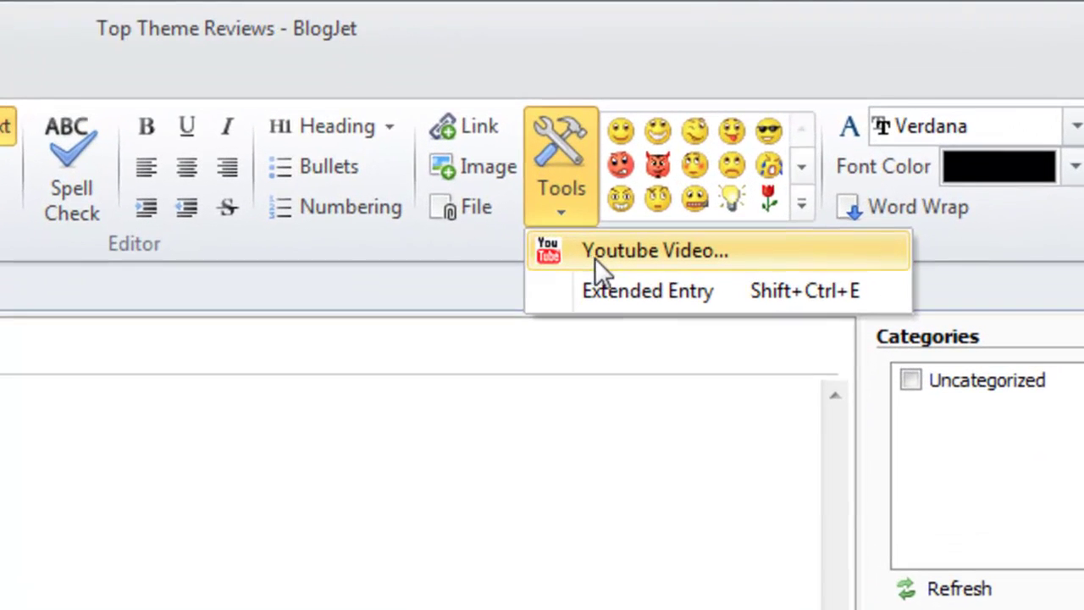
click(460, 496)
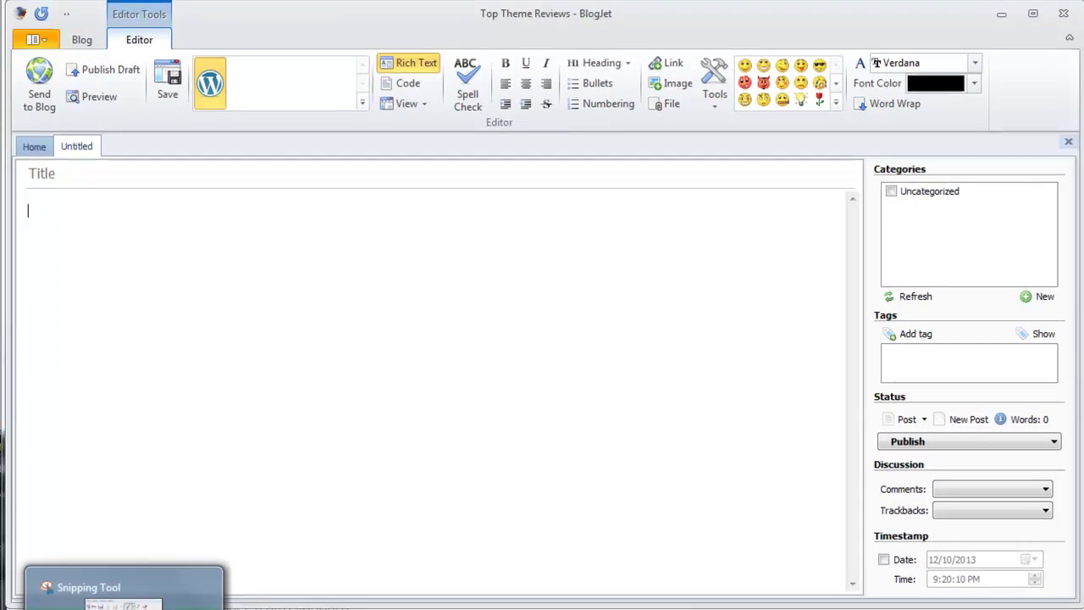
Step: Bring up the Snipping Tool capture and try to paste an image into the body of the untitled post
click(224, 603)
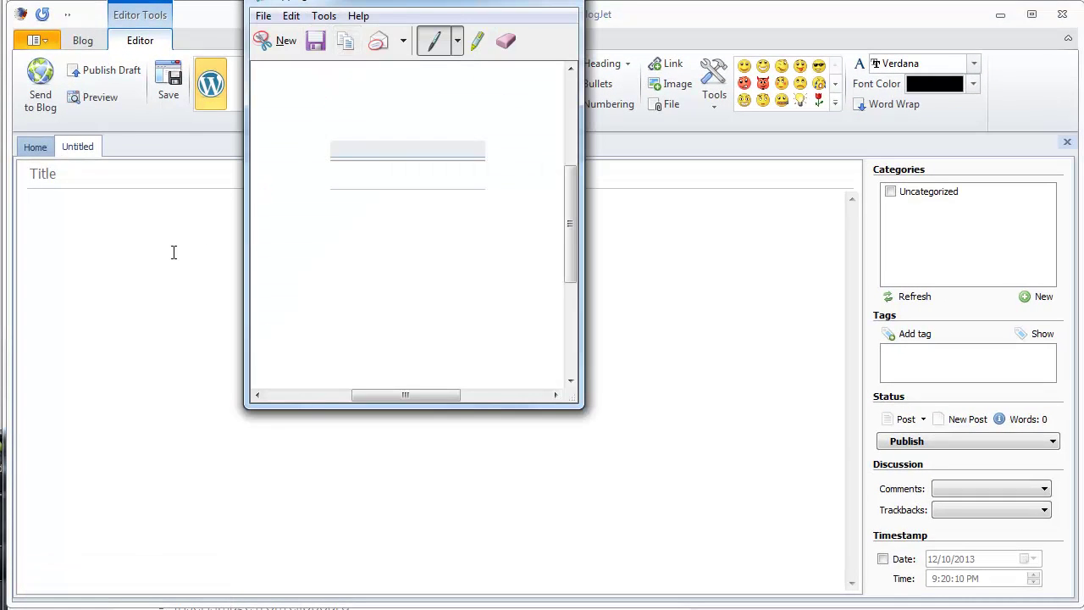
click(174, 252)
right_click(173, 253)
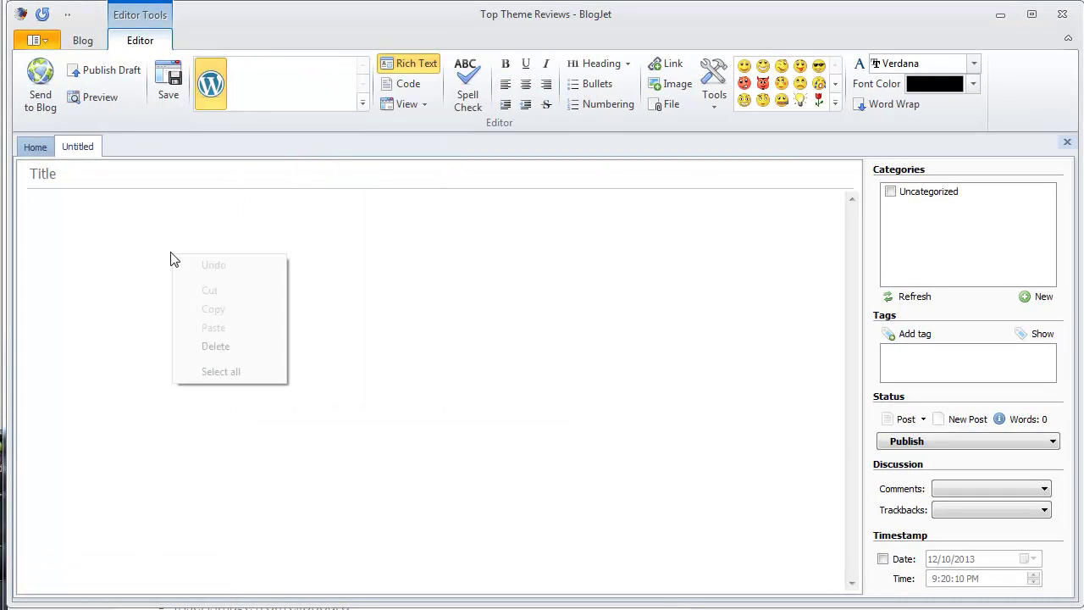
click(213, 327)
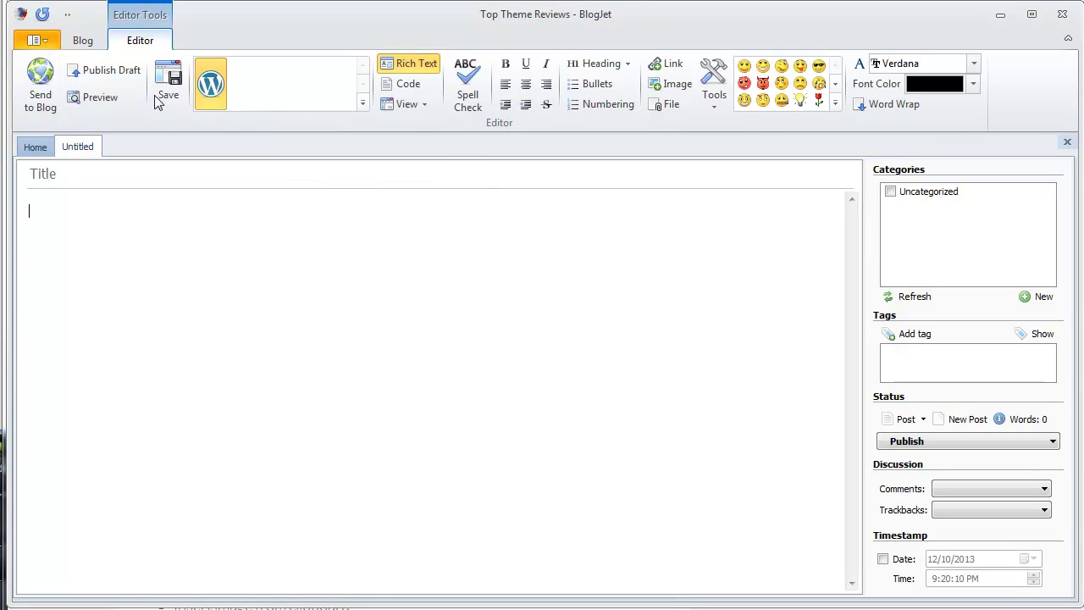
Step: View the Top Theme Reviews blog settings and examine the supported blog providers, leaving the settings as they are
click(91, 48)
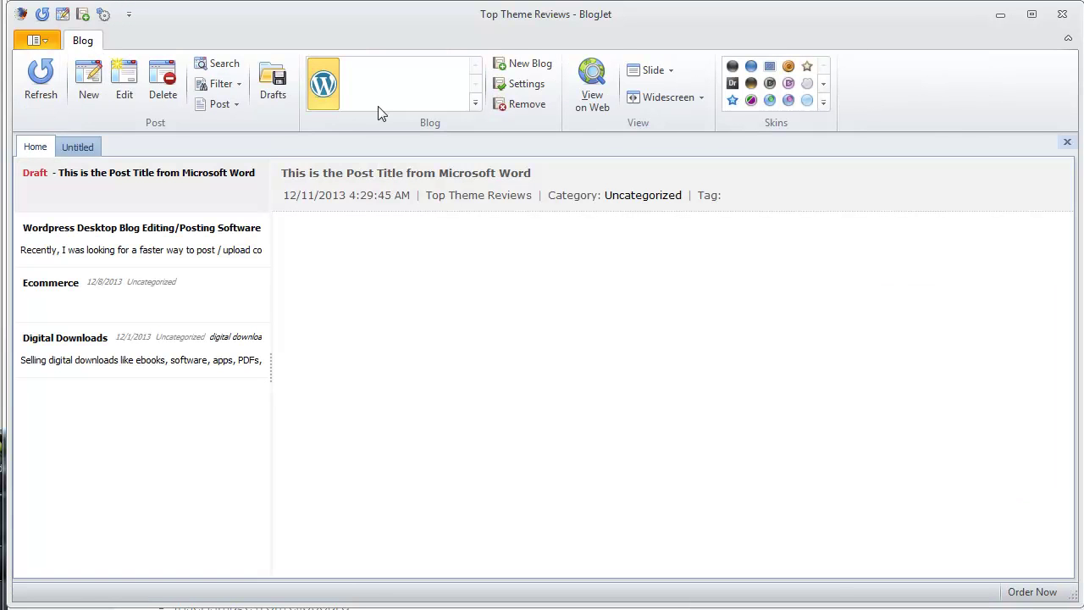
click(539, 90)
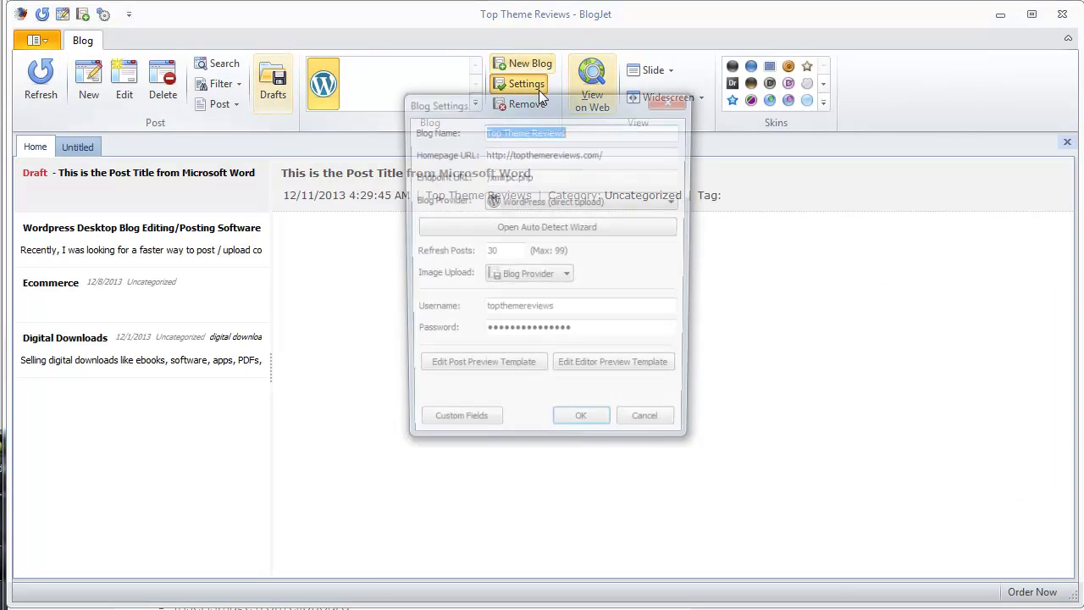
click(675, 206)
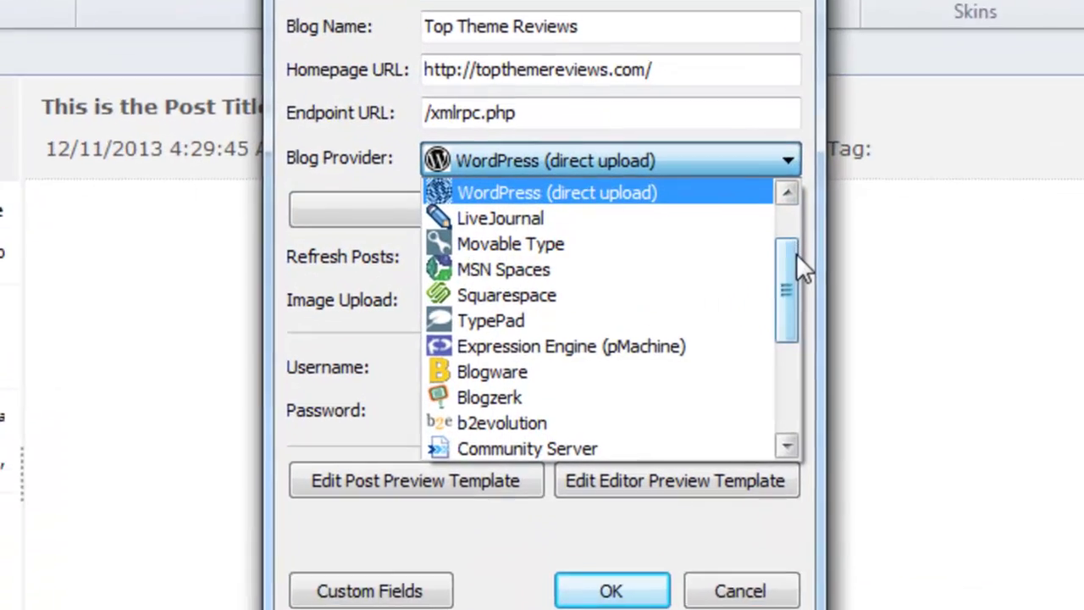
drag(688, 259, 691, 232)
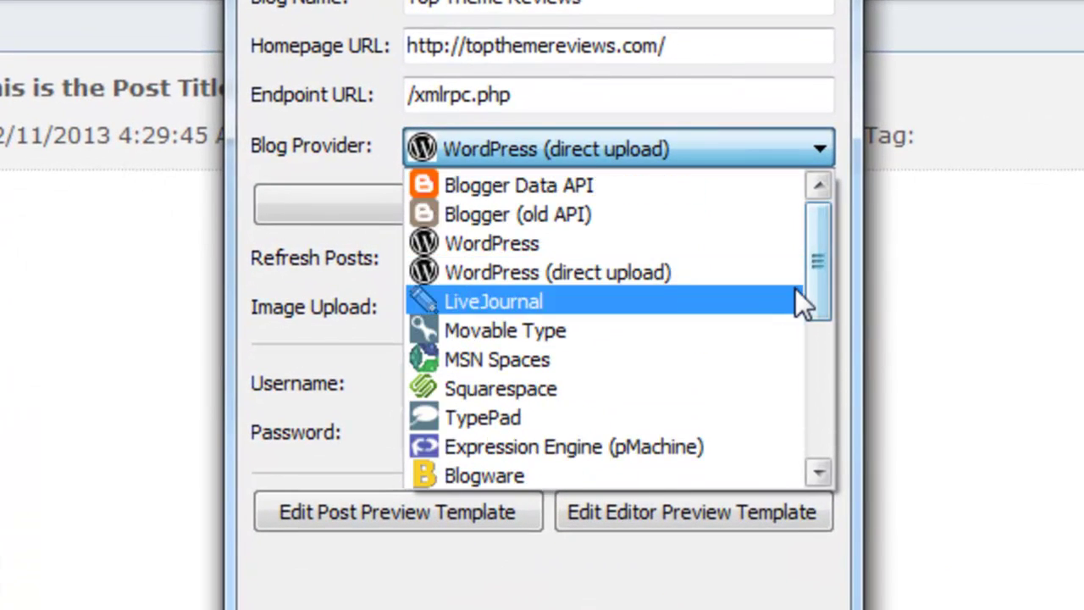
click(827, 607)
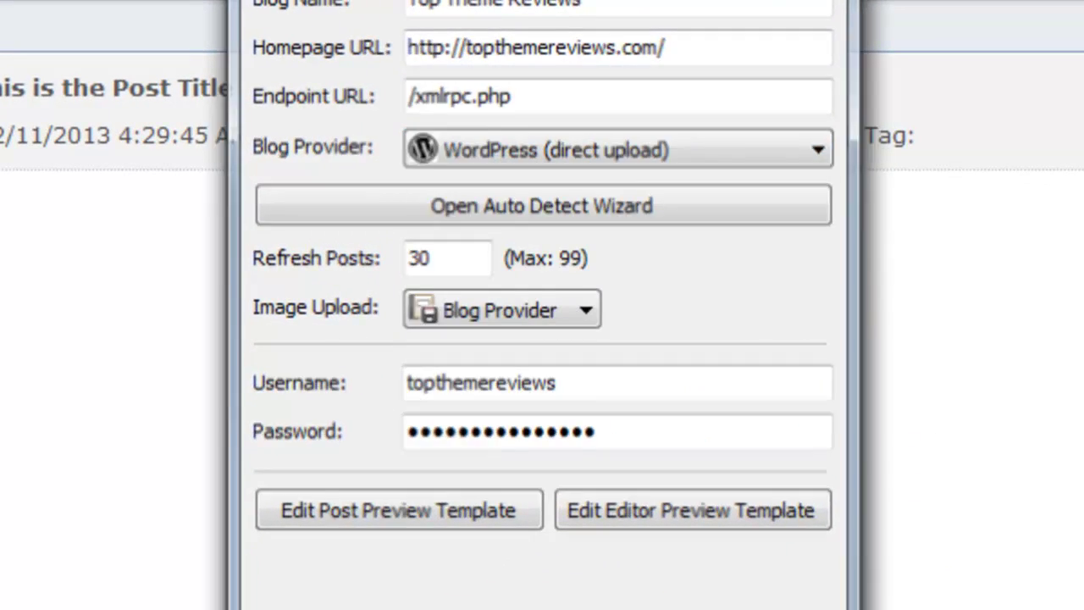
click(805, 605)
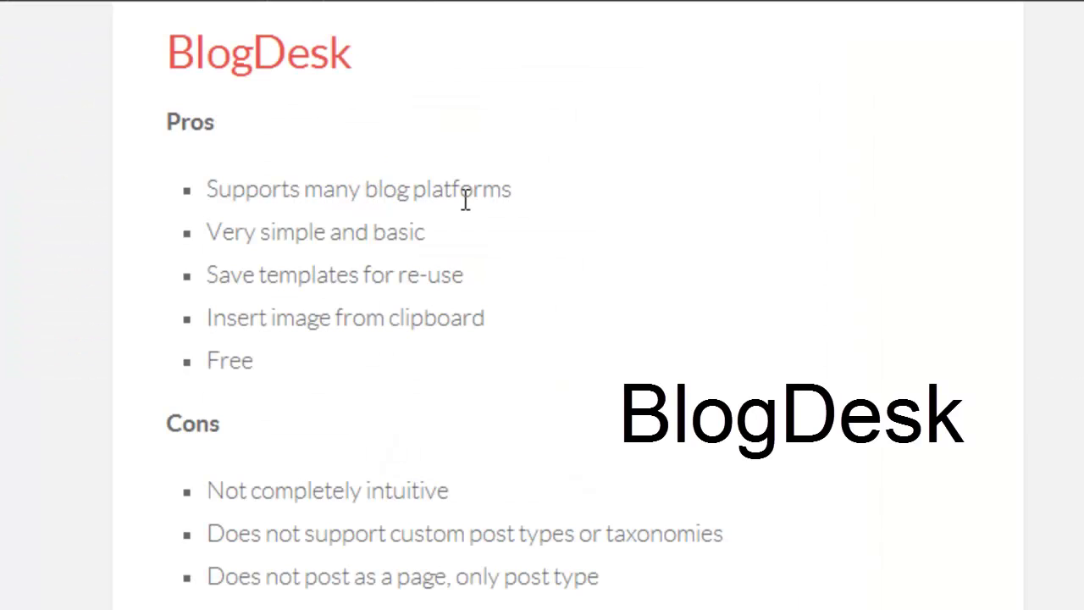
Step: Switch to the review article and read the pros and cons listed for BlogDesk
drag(315, 234, 386, 237)
click(395, 319)
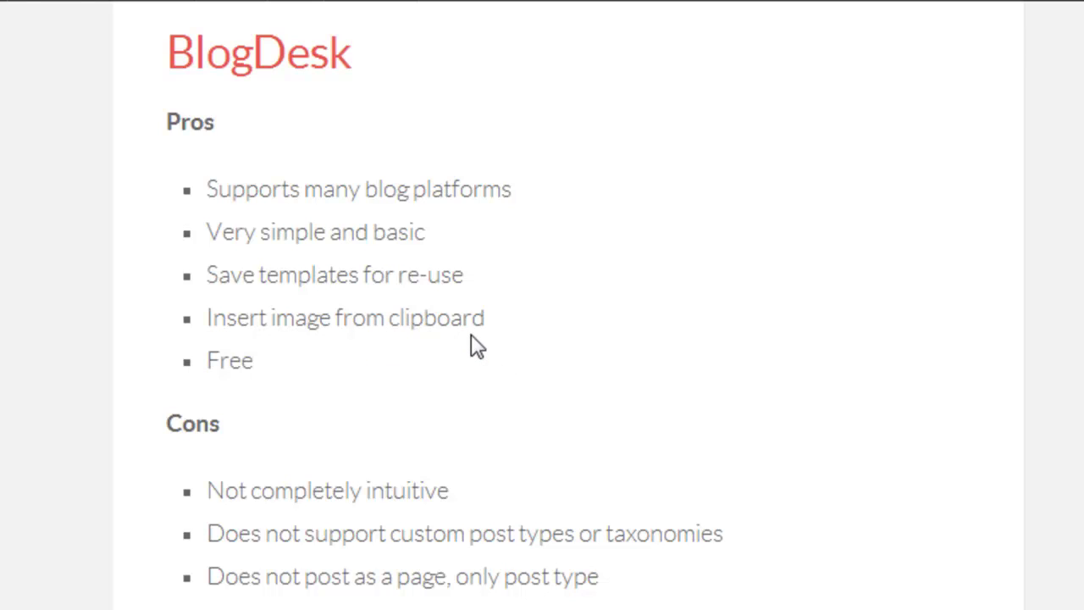
double_click(253, 366)
click(359, 397)
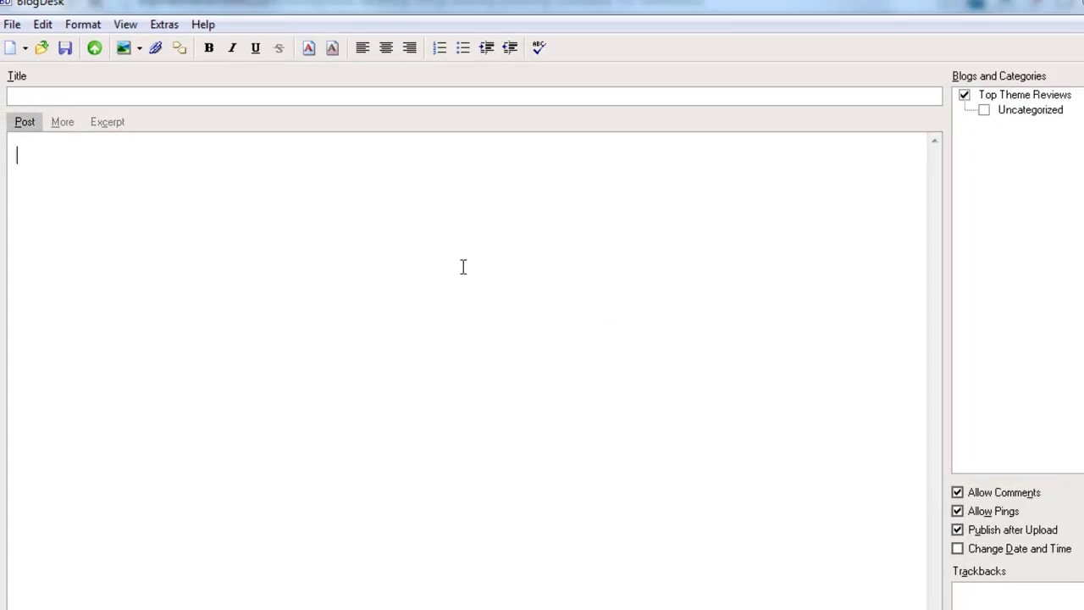
Step: Switch to BlogDesk and look at its commands for saving a post as a template
click(23, 36)
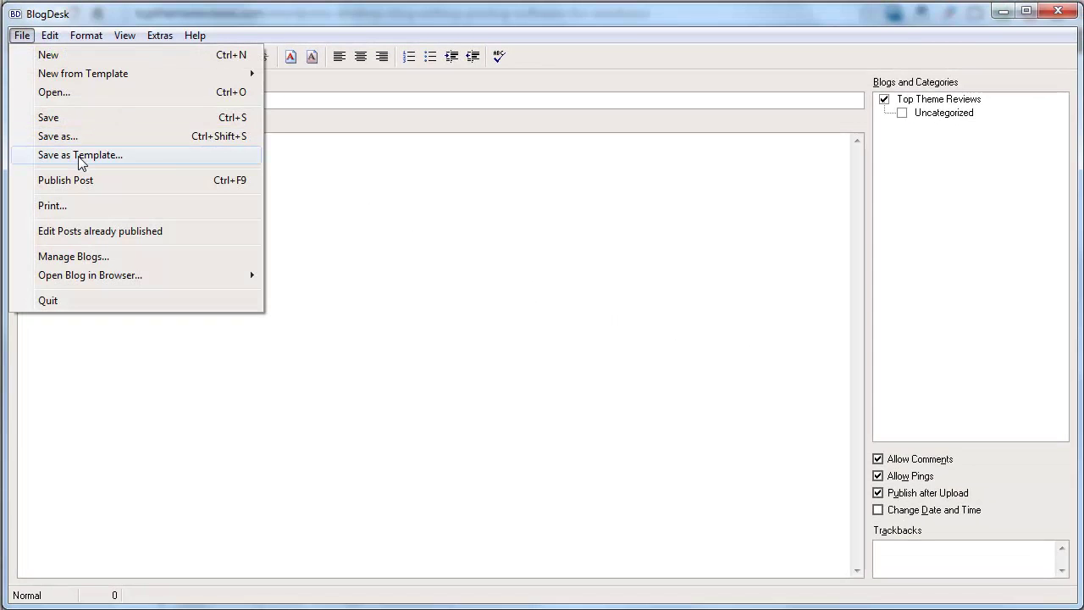
click(411, 214)
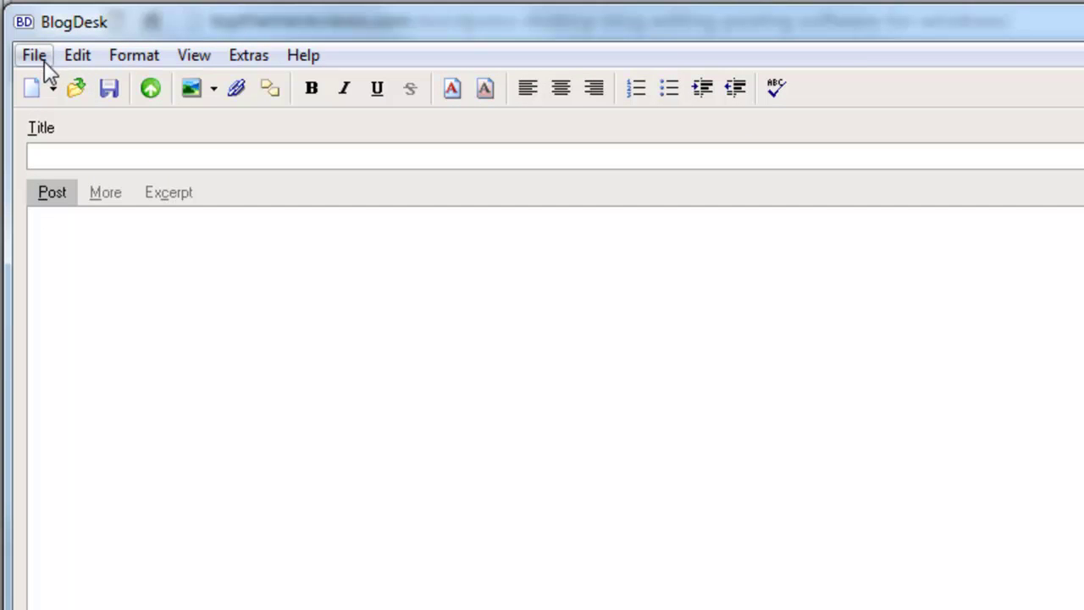
Step: Insert the image from the clipboard into the post at its original size, accepting the oversized image
click(216, 95)
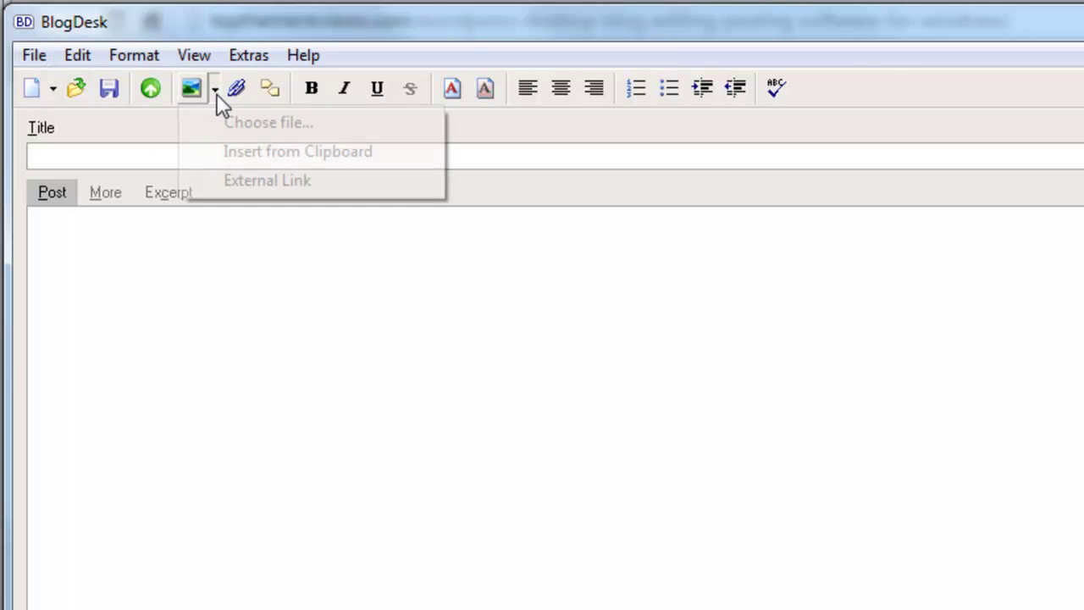
click(272, 152)
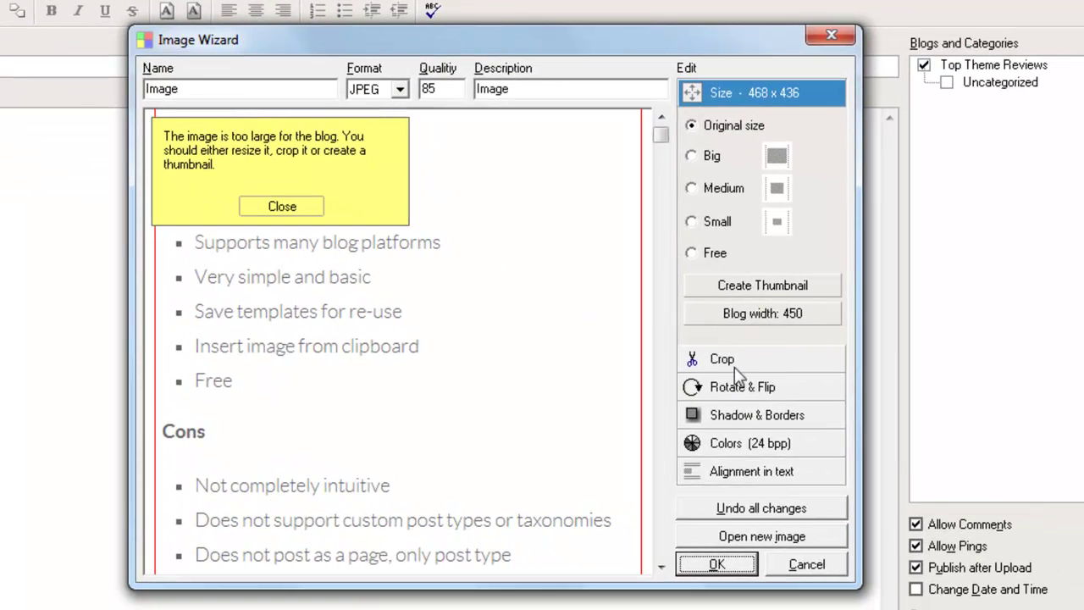
click(717, 564)
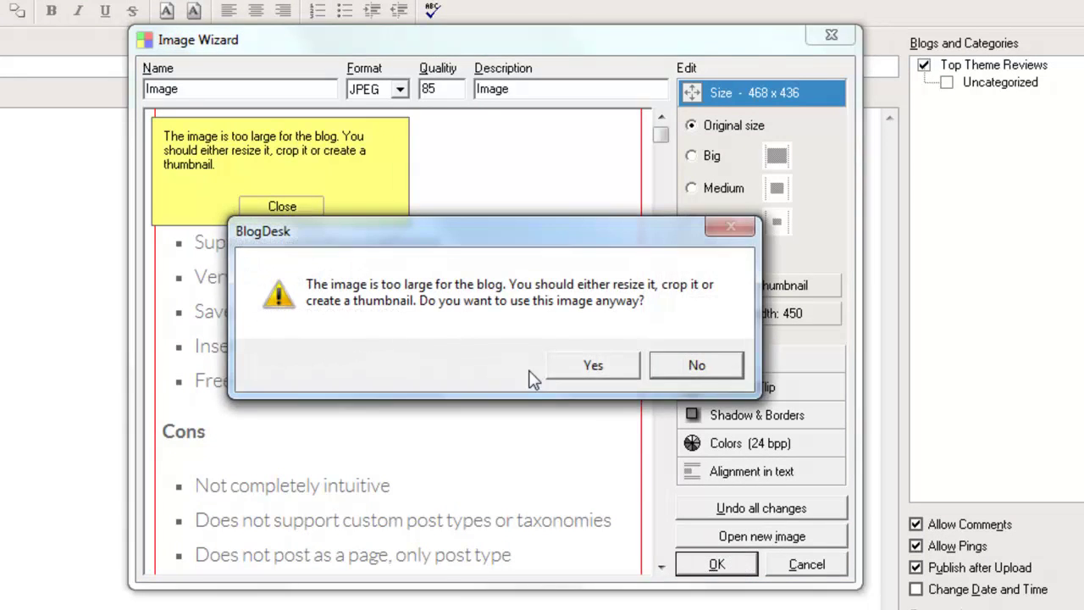
click(559, 364)
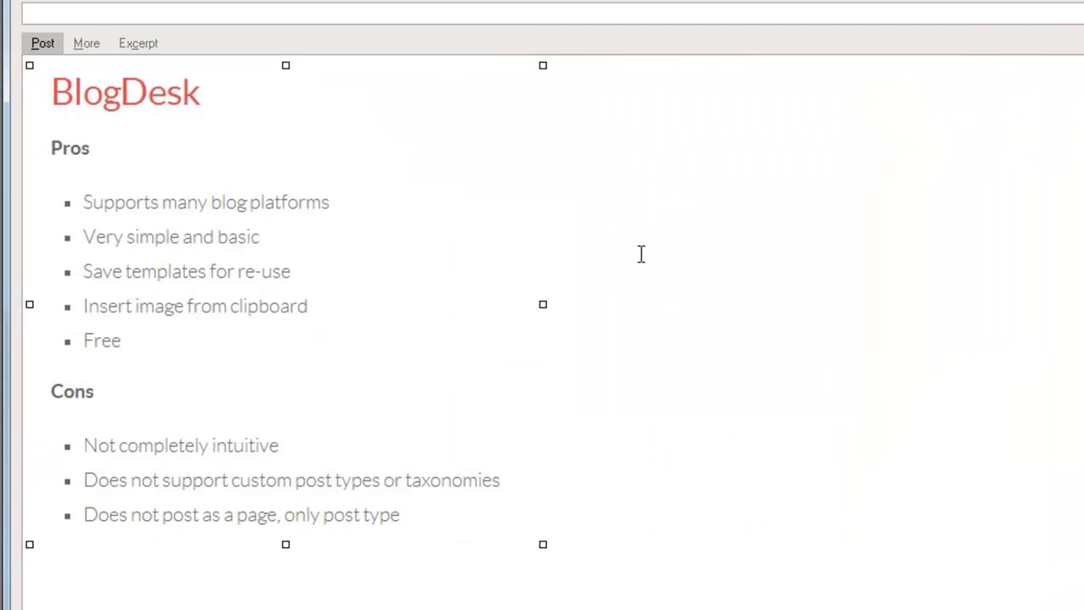
click(588, 247)
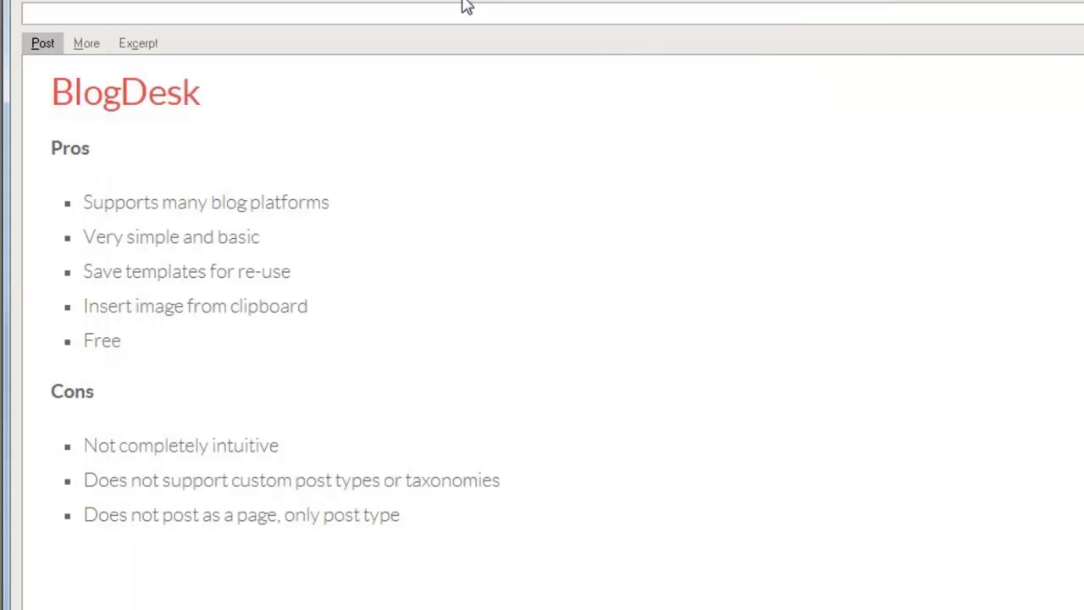
Step: View the Tags-Generator options for WordPress tags and leave without adding any tags
click(211, 35)
click(238, 112)
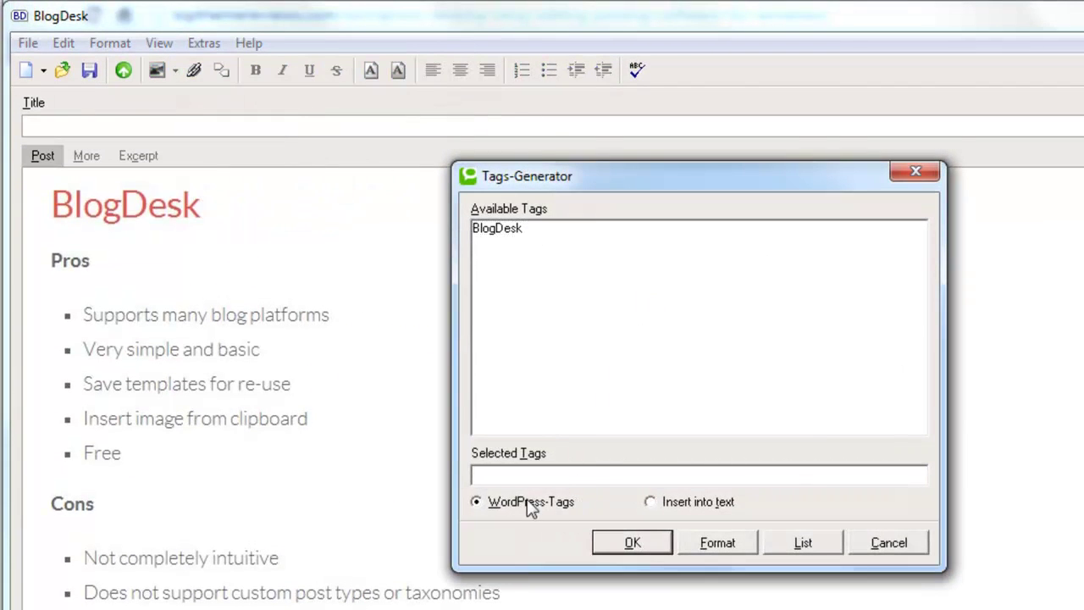
click(888, 543)
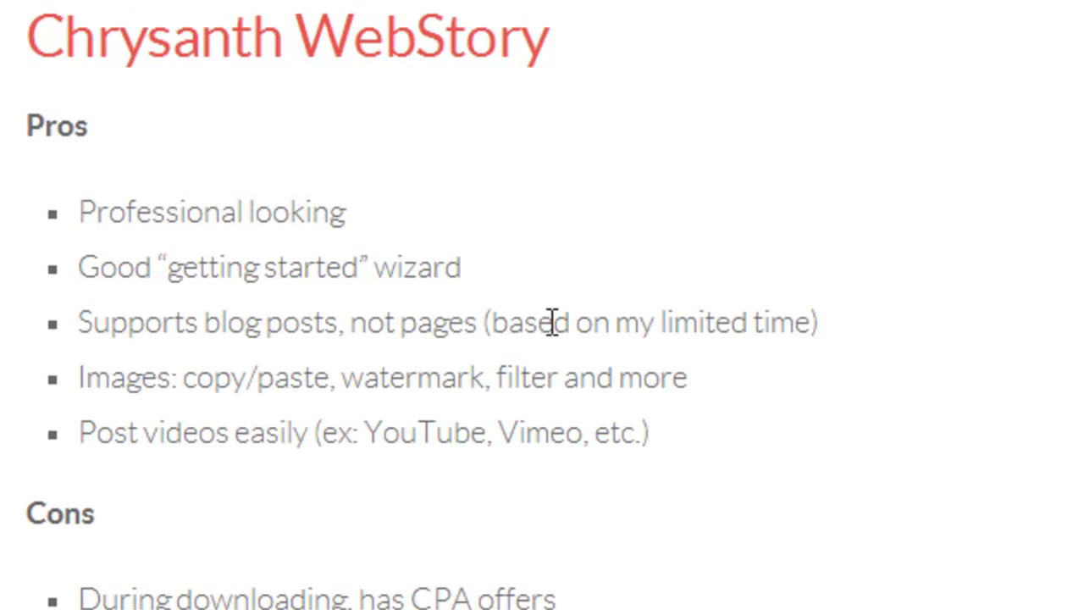
Step: Switch to the review article and read the pros and cons listed for Chrysanth WebStory
drag(627, 324, 413, 312)
click(415, 315)
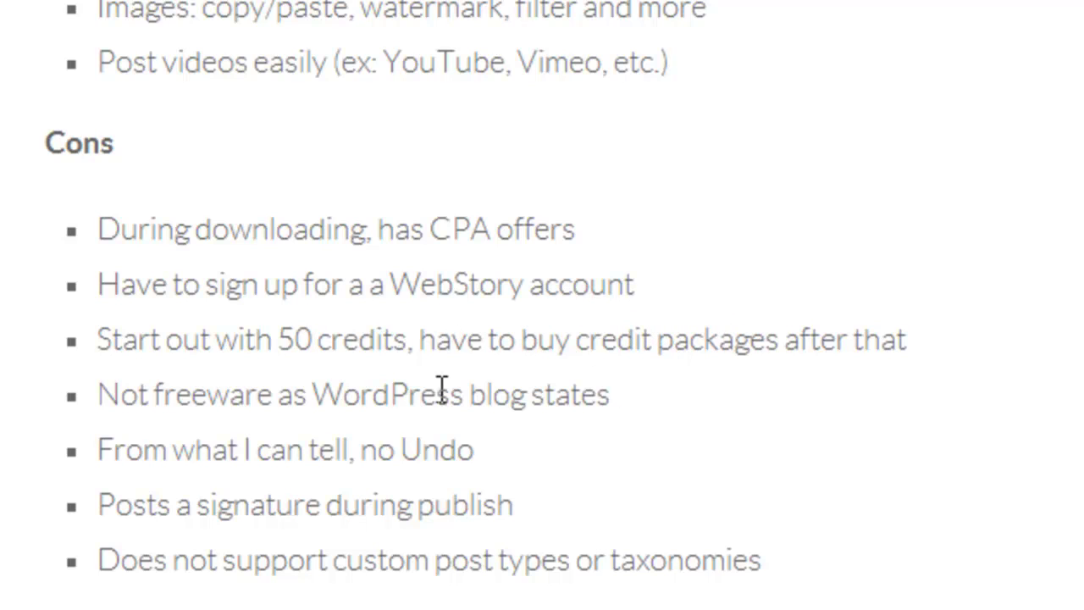
drag(314, 395, 619, 393)
click(619, 393)
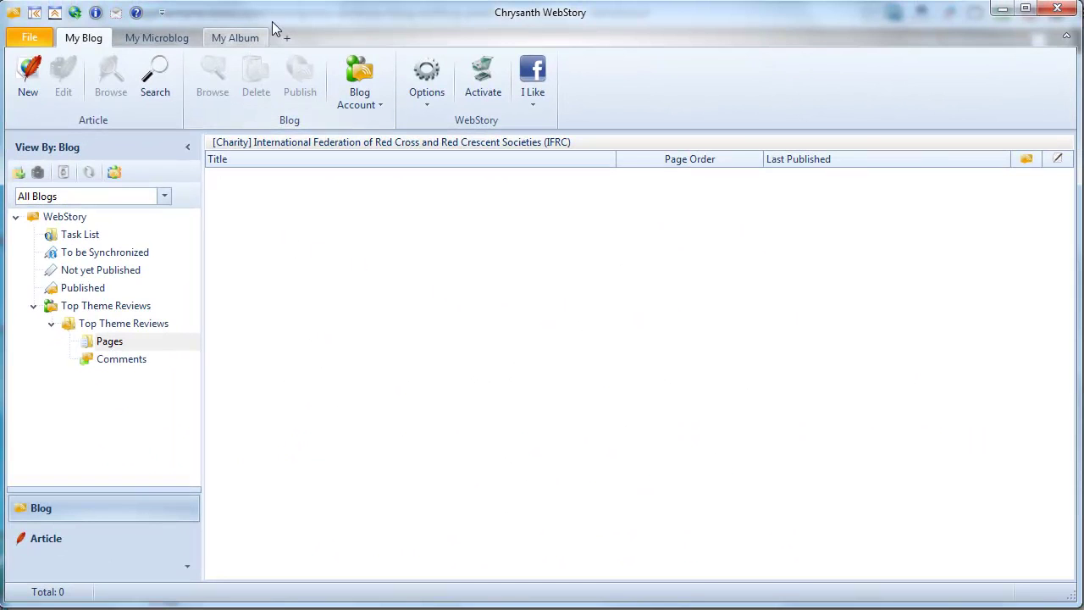
Step: Switch to Chrysanth WebStory, start a new article in an enlarged window and paste the credit packages screenshot into its body
mouse_move(286, 17)
mouse_down()
mouse_move(267, 218)
mouse_move(279, 7)
mouse_move(288, 10)
mouse_up()
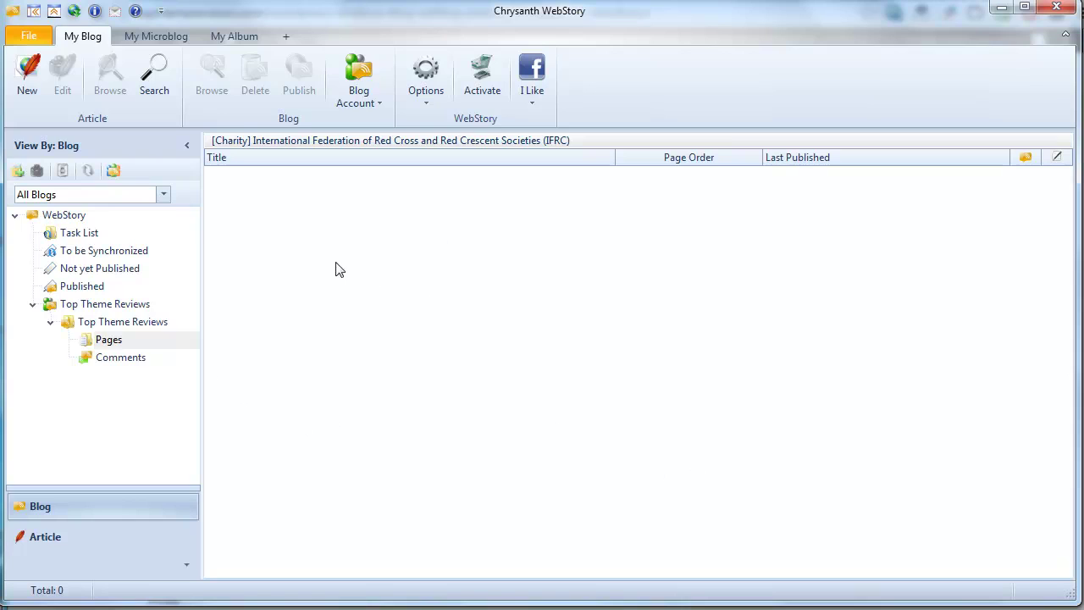
click(25, 95)
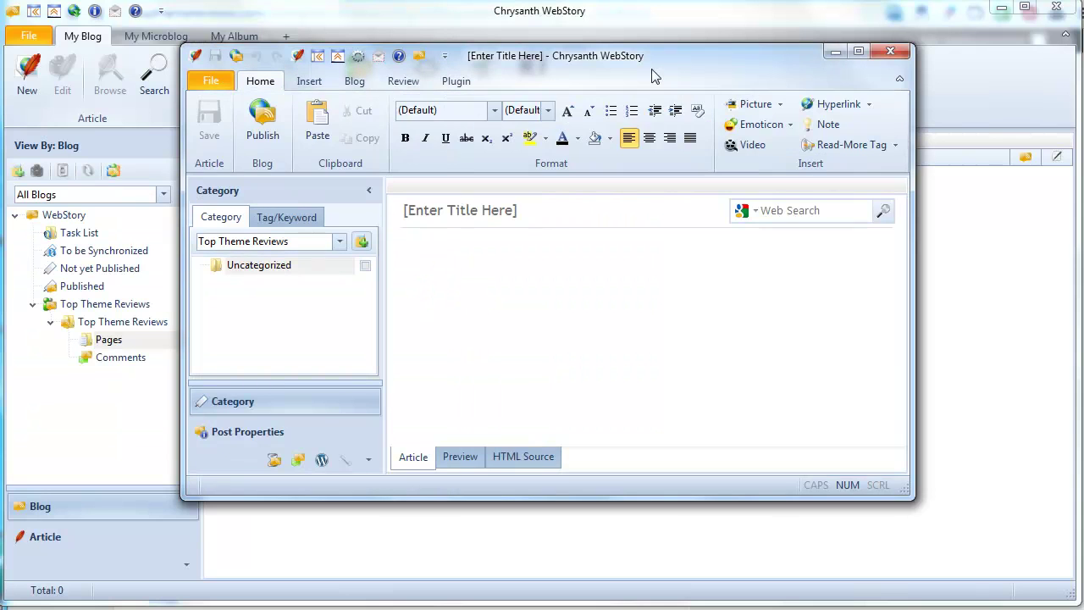
drag(649, 73, 464, 17)
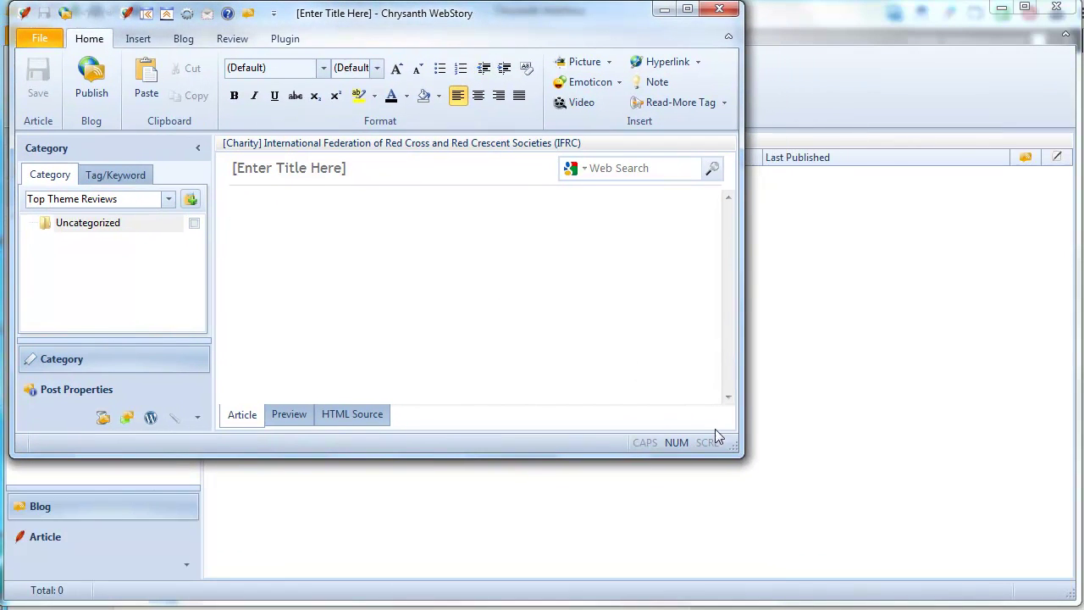
drag(740, 454, 1012, 566)
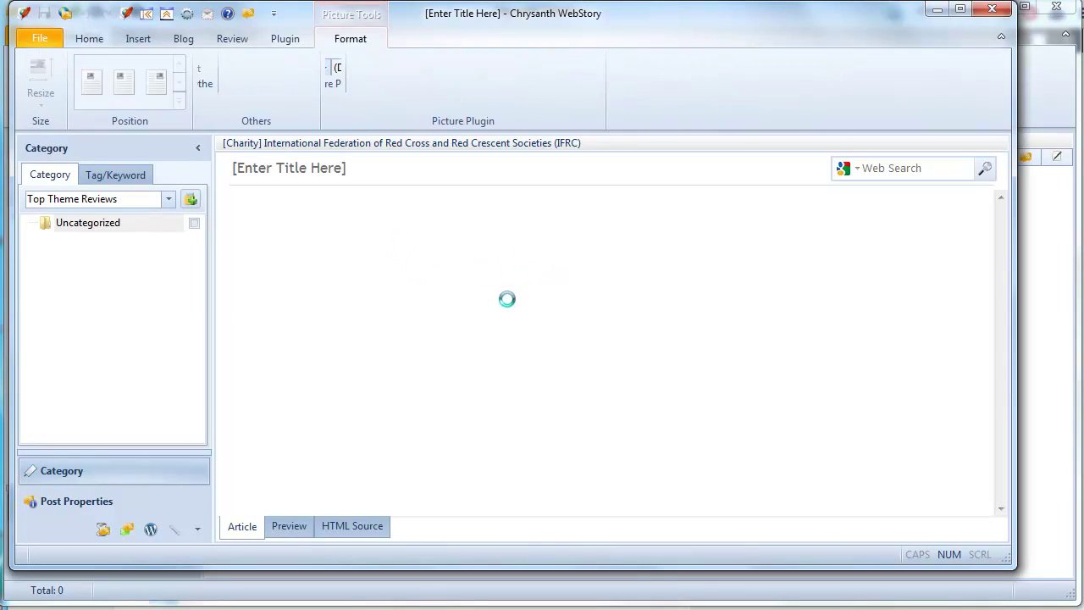
click(910, 339)
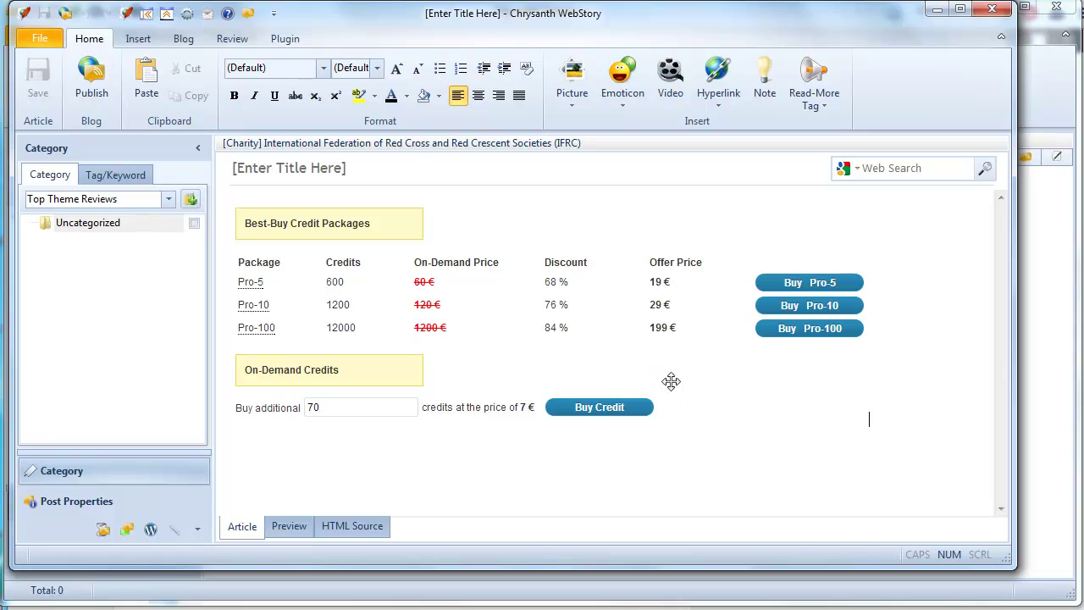
Step: Select the pasted screenshot to examine its Watermark and other picture effect options, and check the article's tag and keyword settings
click(790, 288)
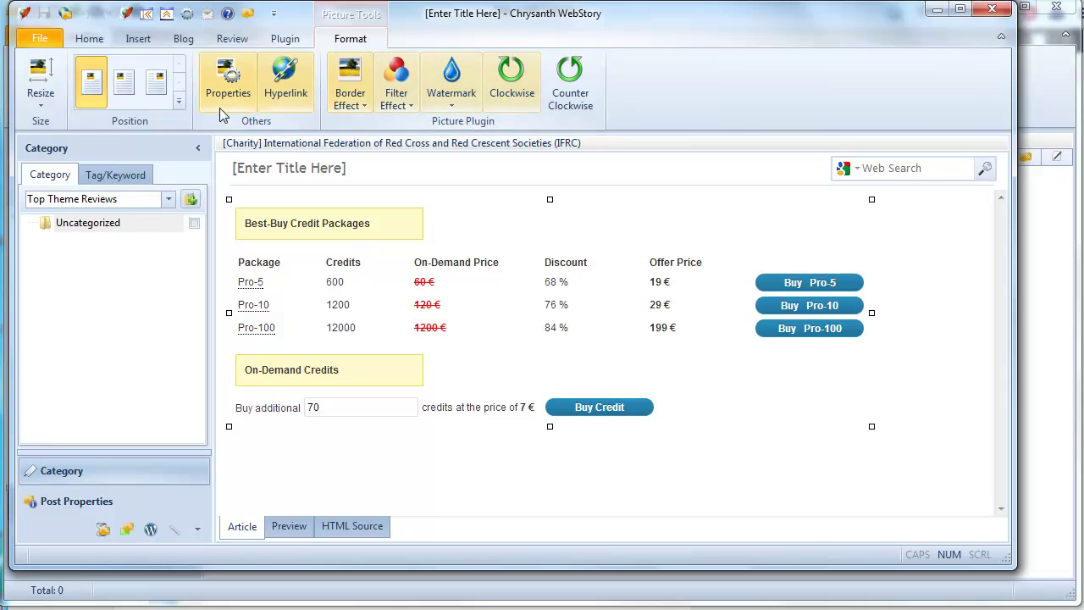
click(466, 101)
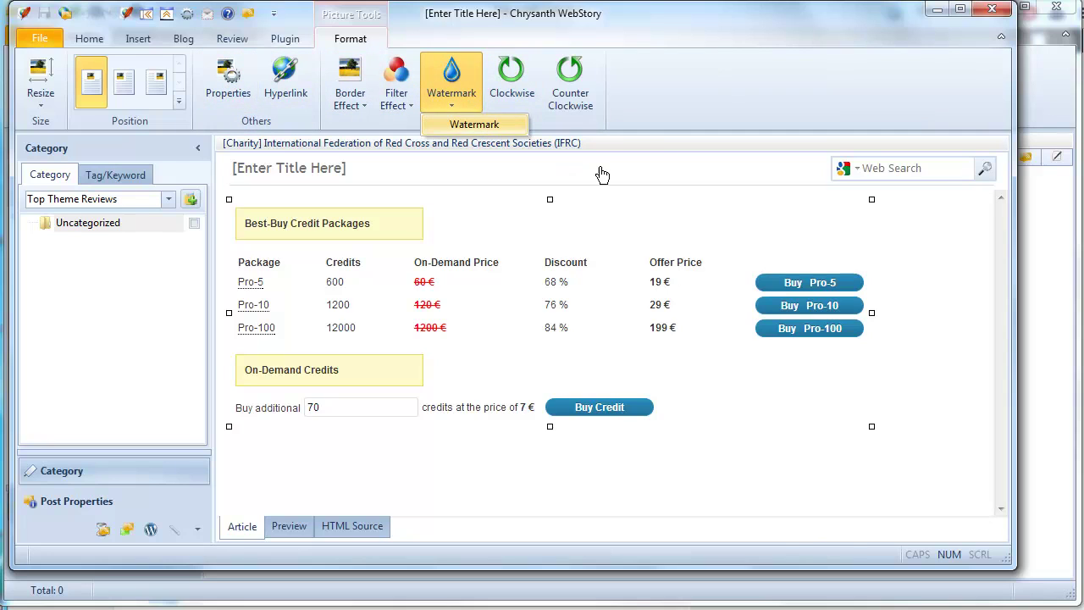
click(678, 104)
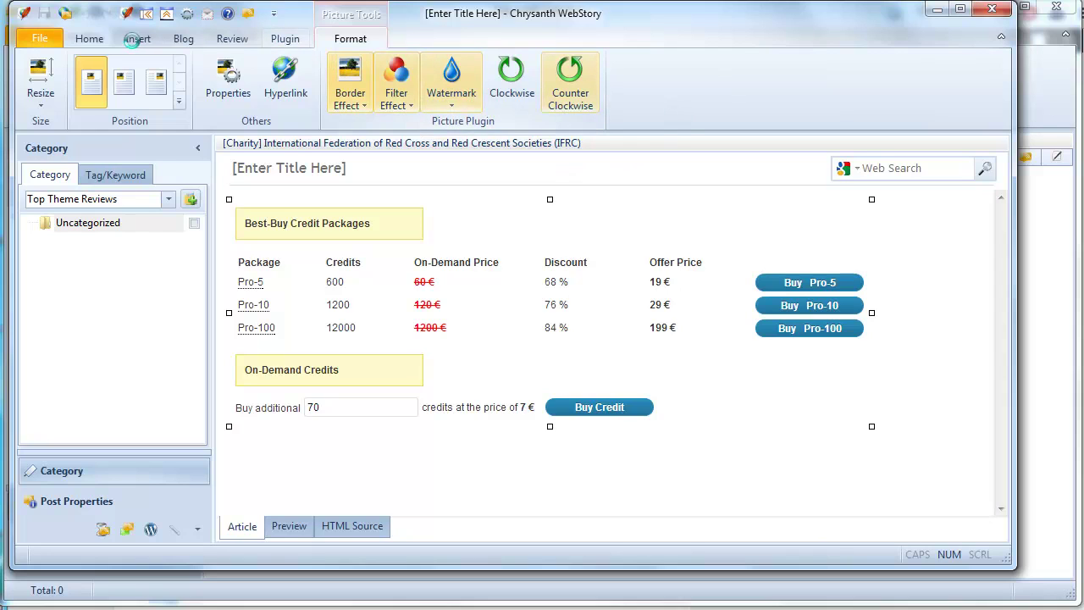
scroll(94, 42, up, 5)
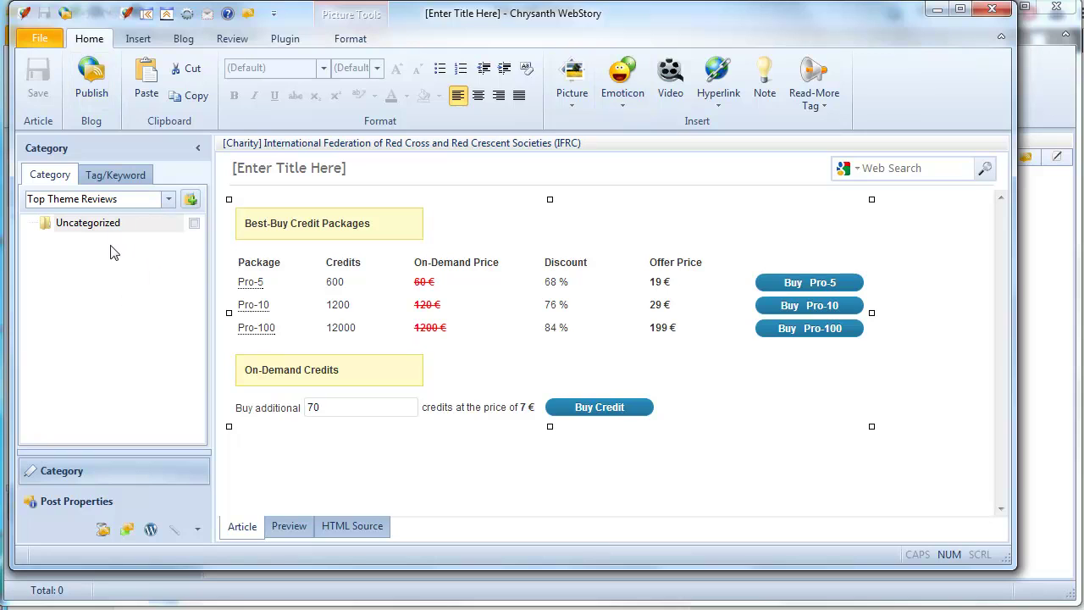
click(114, 183)
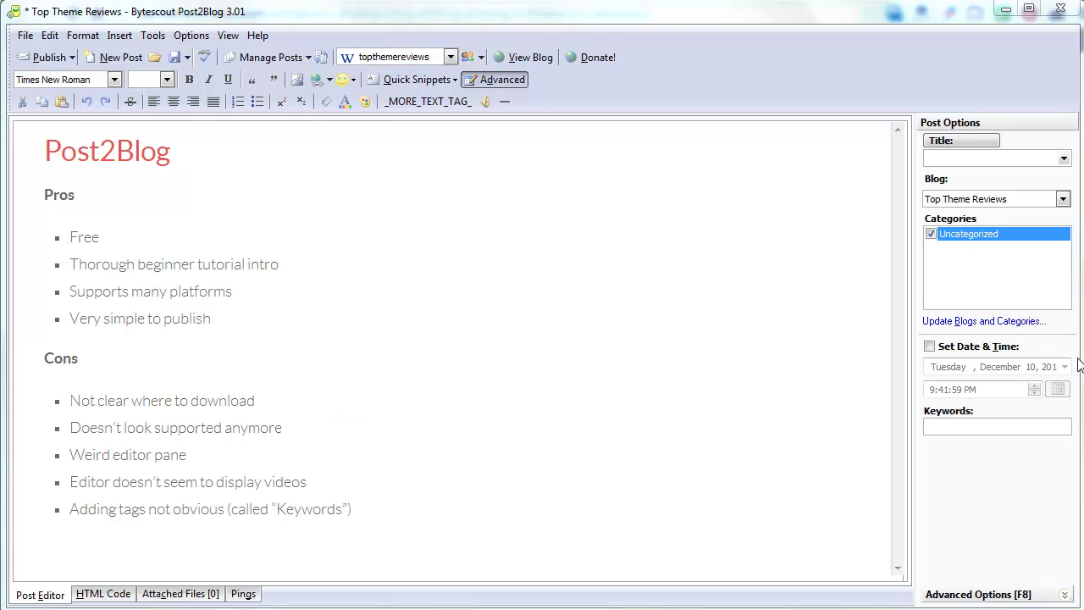
Step: Switch to Post2Blog and examine the post options, including the automatic title choices and the list of available blogs
drag(1079, 364, 1083, 365)
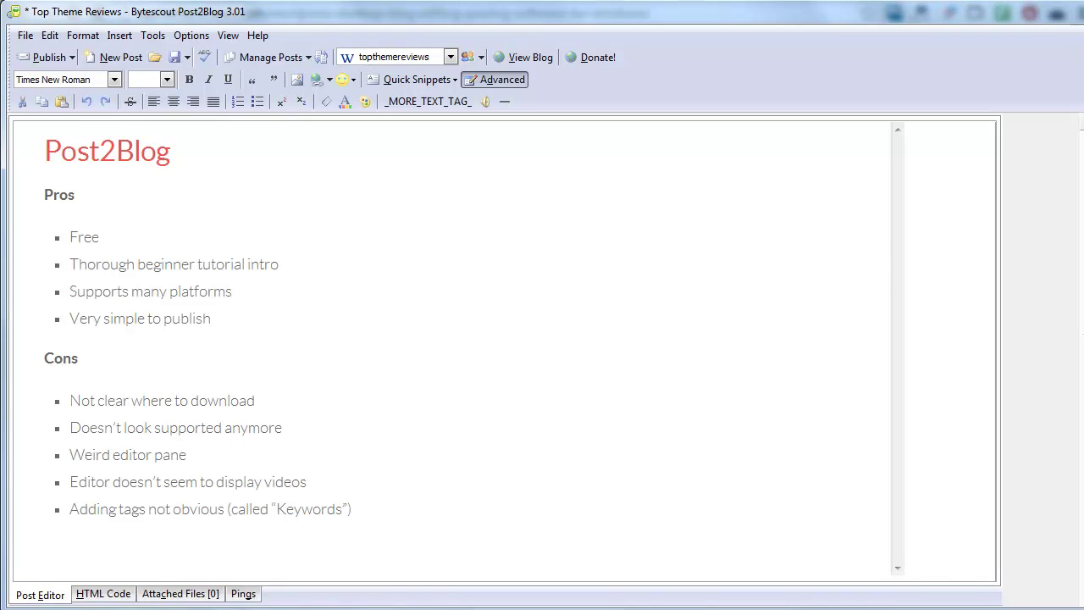
mouse_move(1078, 304)
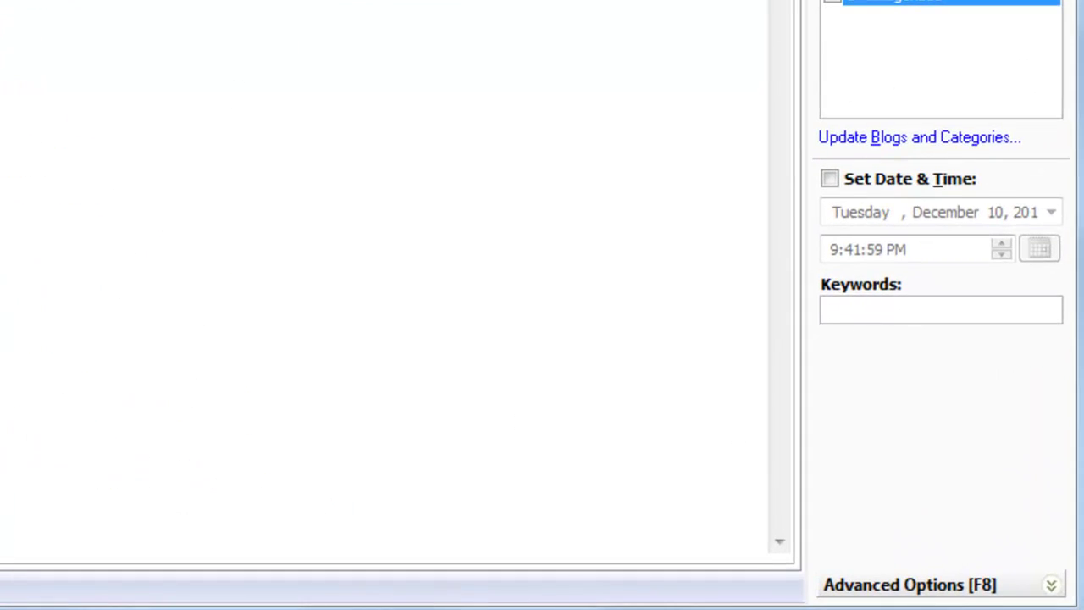
click(1049, 118)
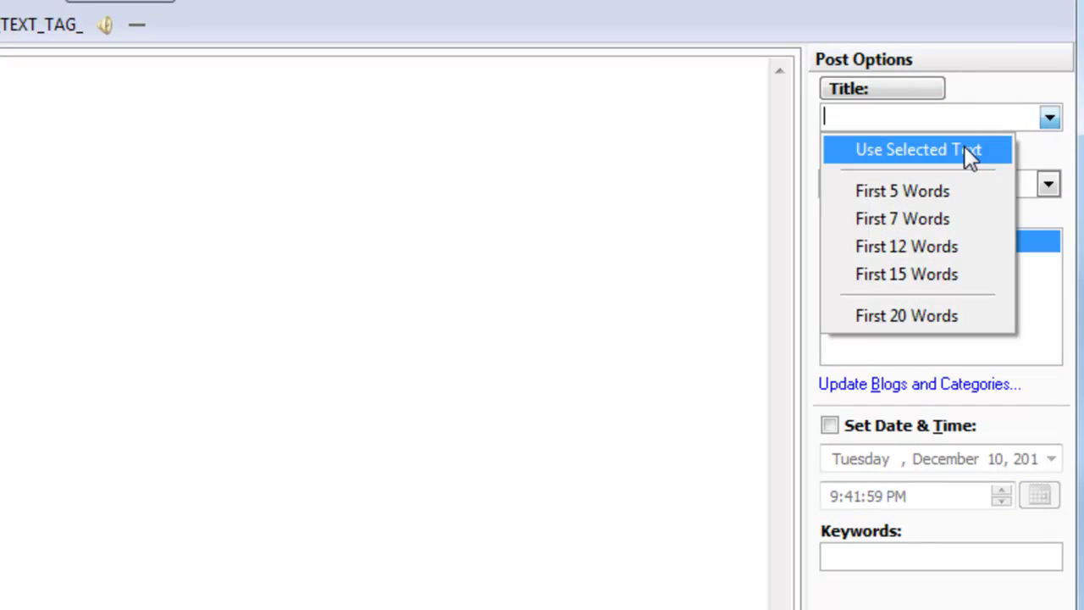
click(1032, 157)
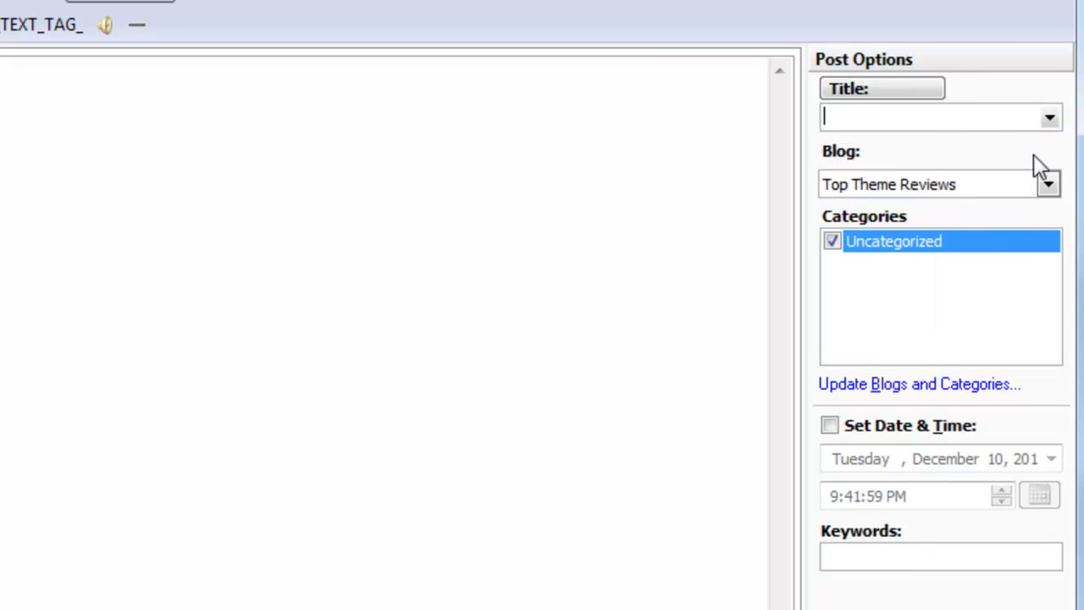
click(1048, 186)
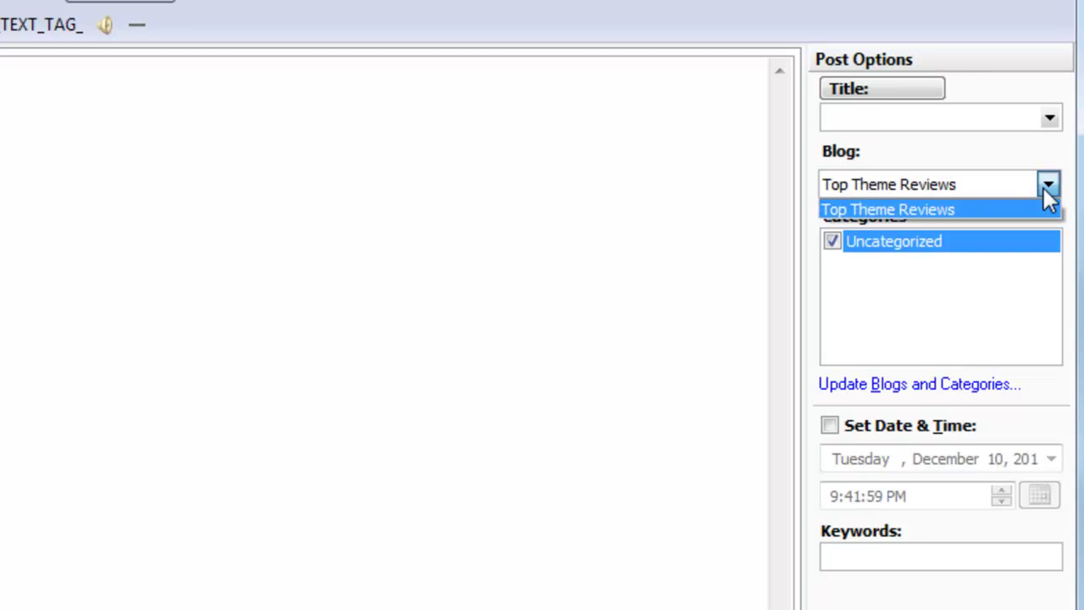
click(1047, 187)
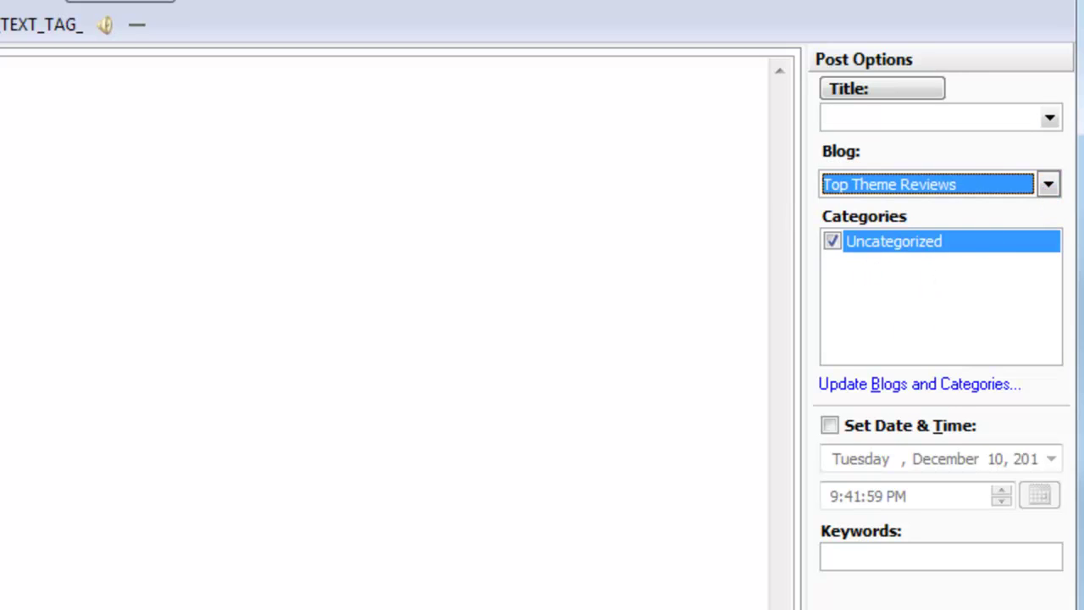
Step: Look over the file and insert commands, and hide and restore the advanced formatting tools
click(50, 58)
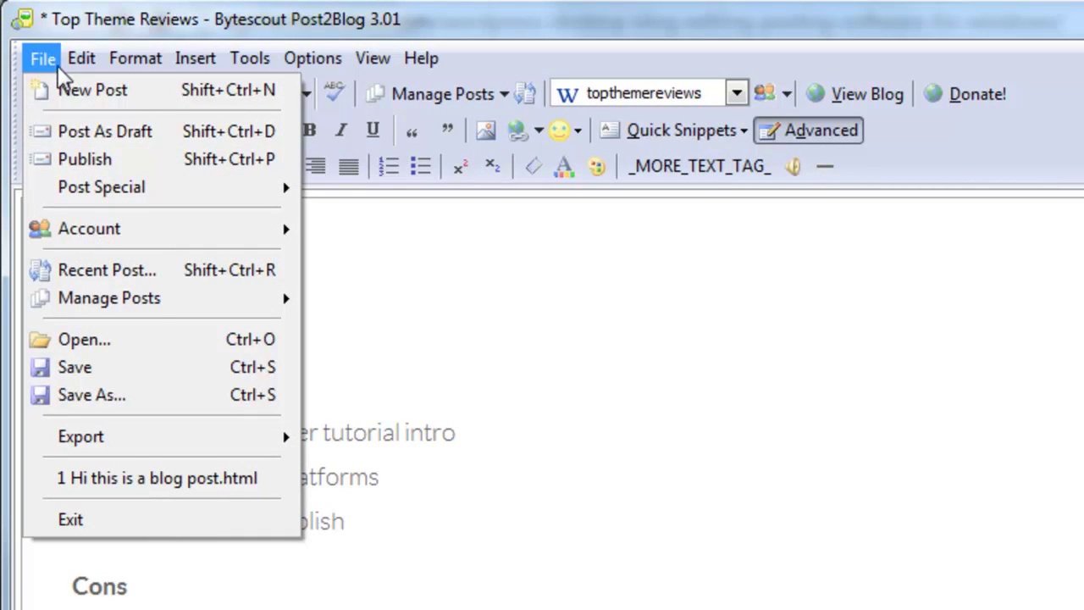
mouse_move(134, 52)
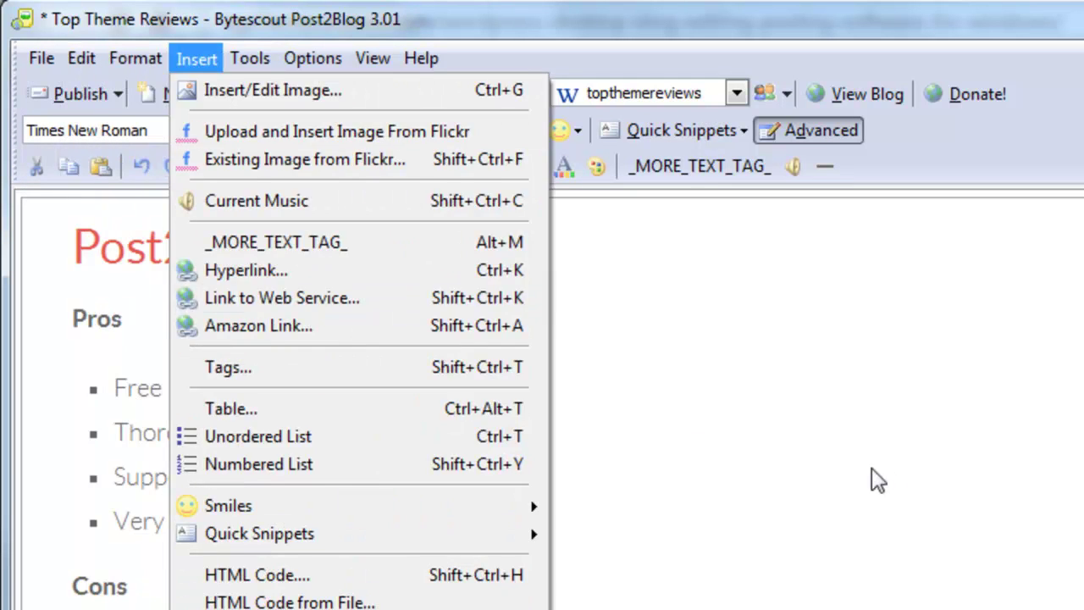
click(876, 477)
click(839, 135)
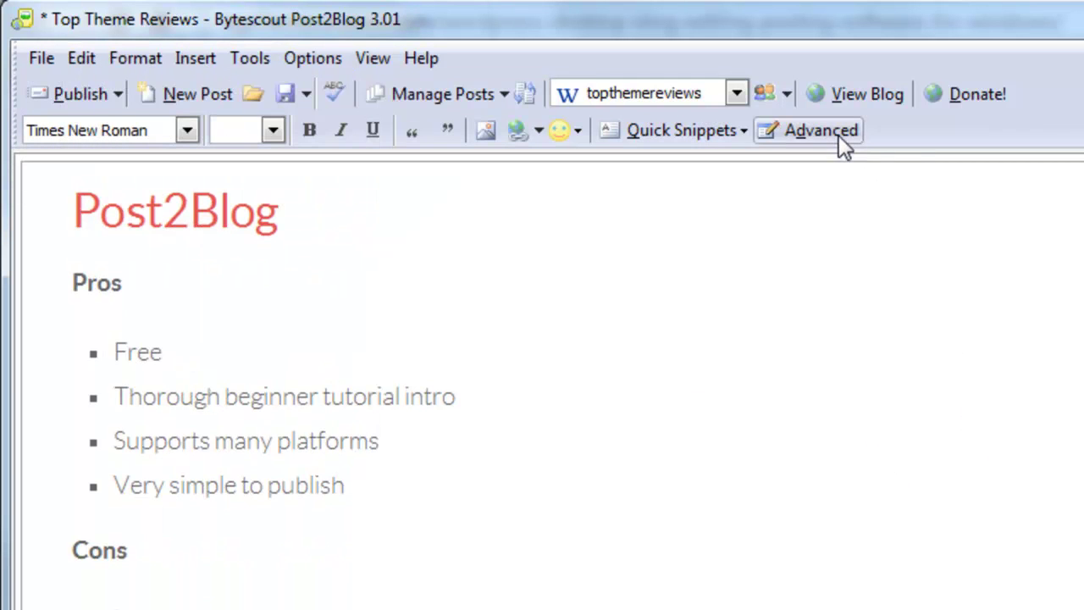
click(839, 135)
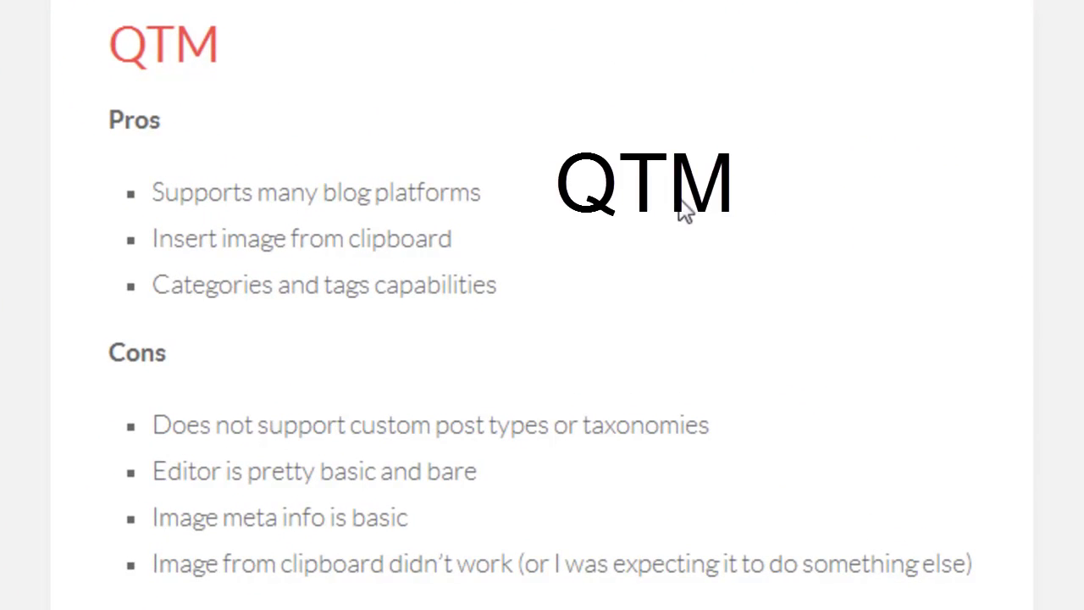
Step: Read QTM's pros in the review article and display the new entry's Basics settings in QTM
drag(418, 195, 286, 204)
click(253, 242)
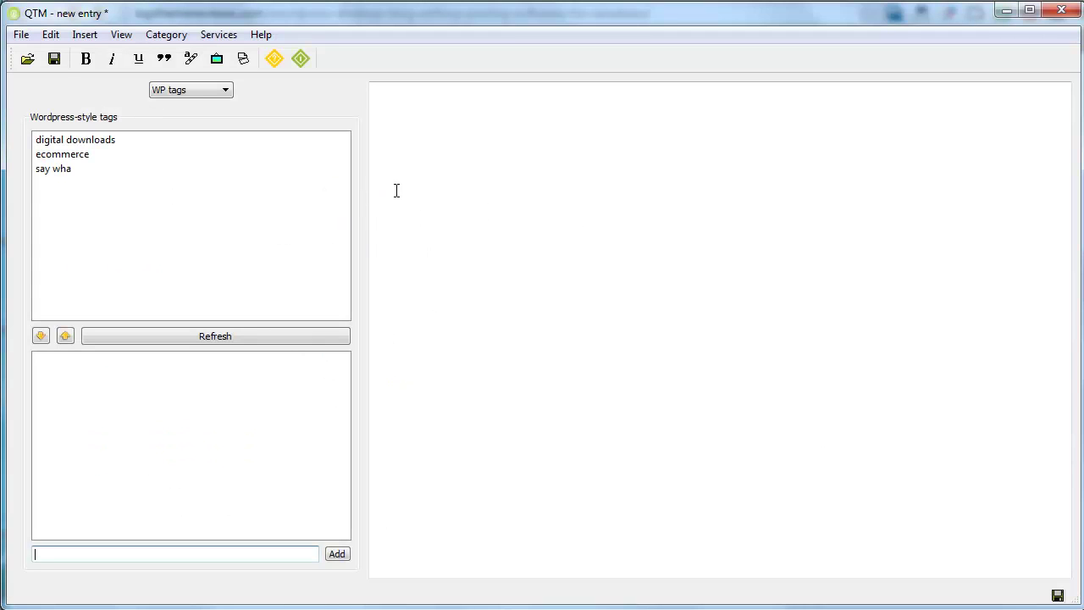
click(181, 91)
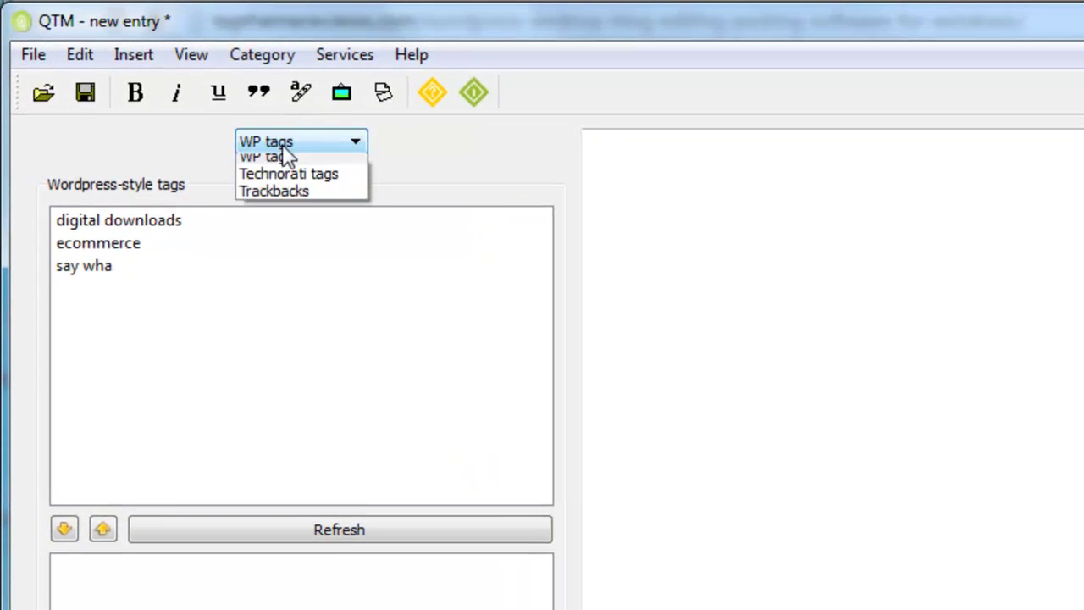
click(302, 160)
click(303, 188)
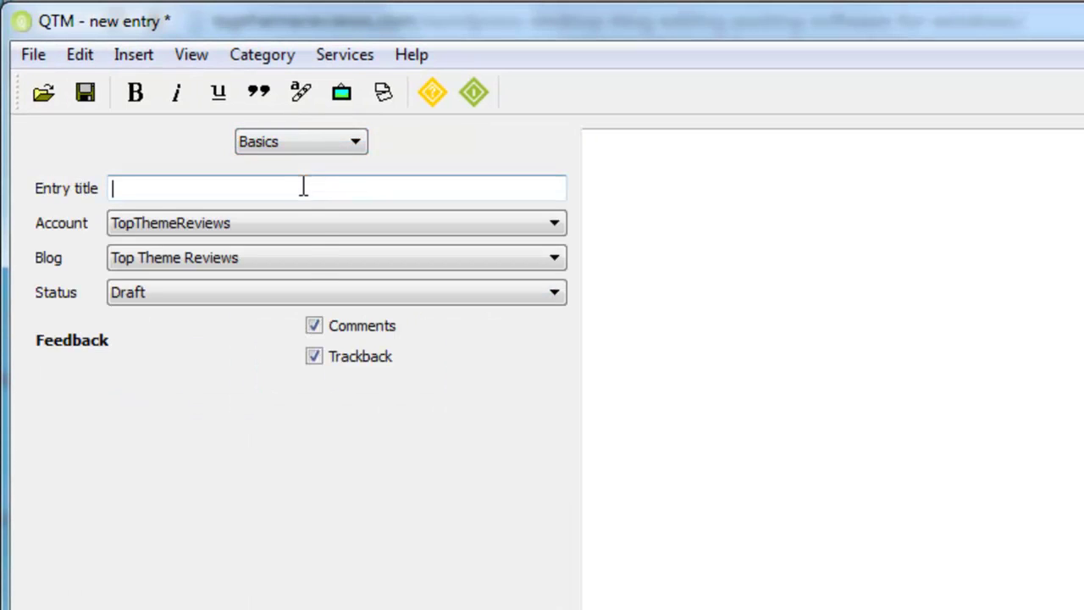
Step: Show the entry's Categories settings and select Uncategorized as an additional category
click(303, 146)
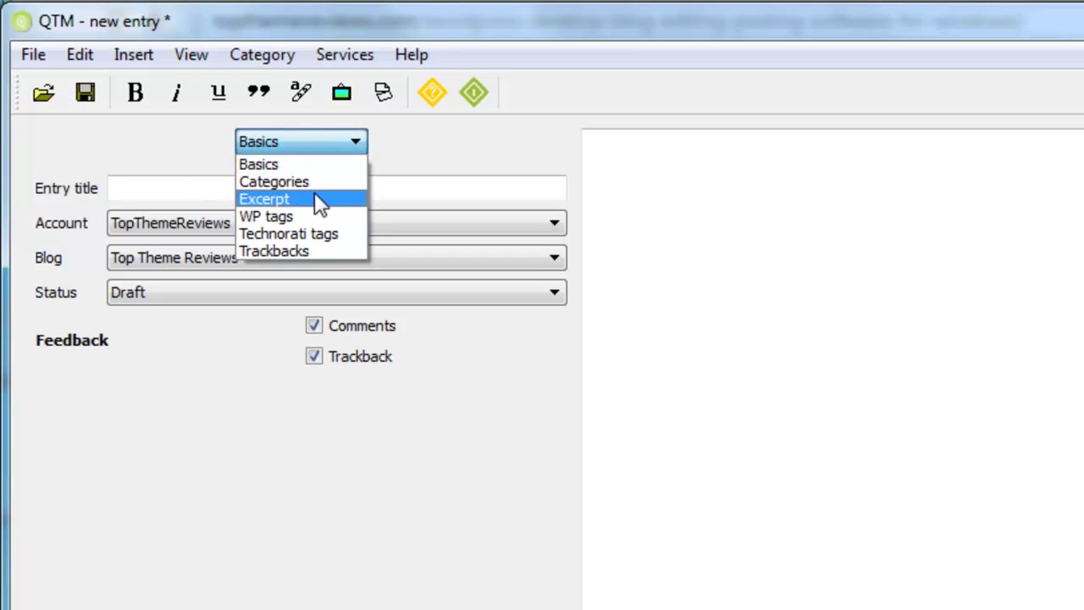
click(315, 184)
click(245, 329)
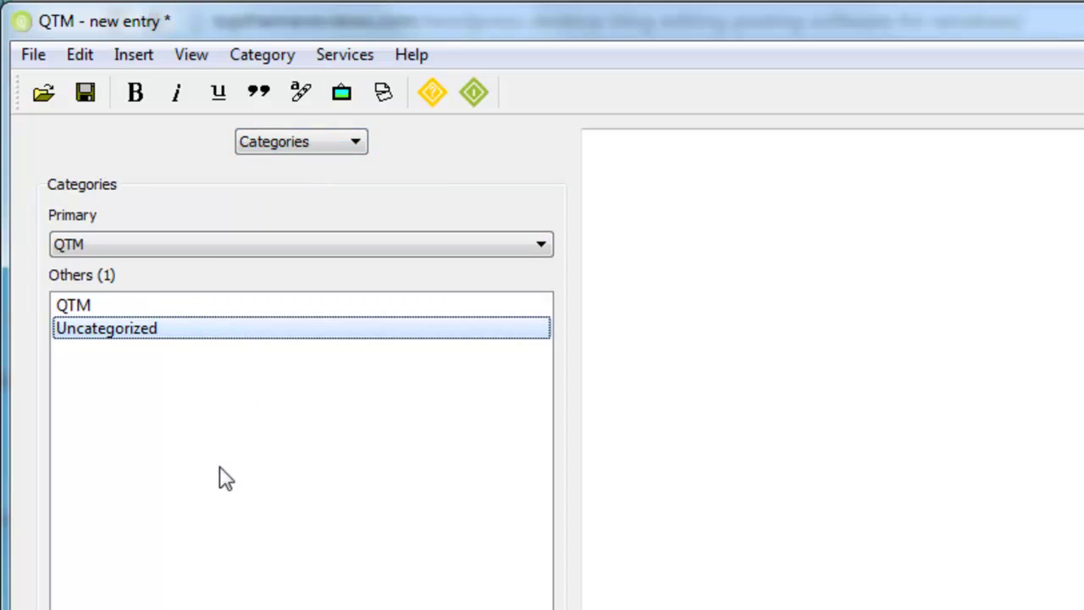
Step: Show the entry's WP tags and add the existing tag "say wha" to the entry
click(354, 141)
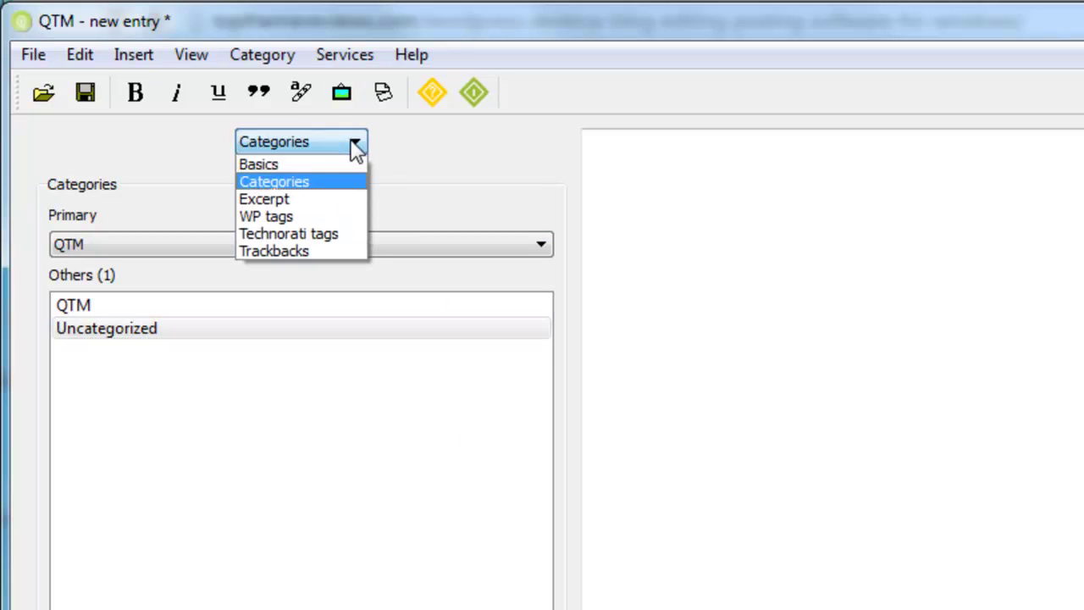
click(321, 217)
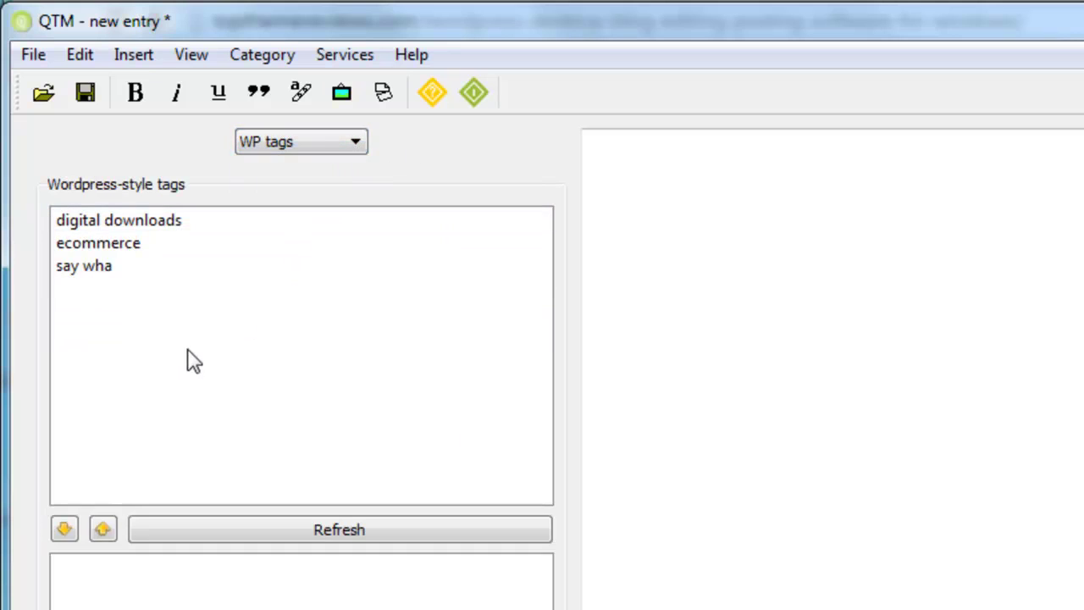
click(130, 273)
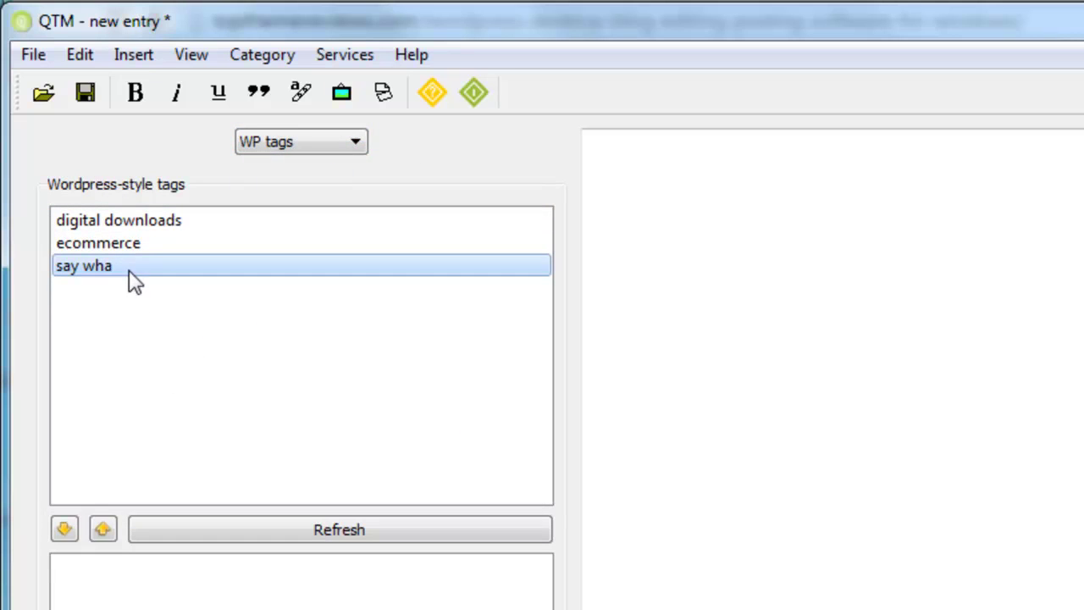
click(64, 529)
click(76, 578)
click(936, 394)
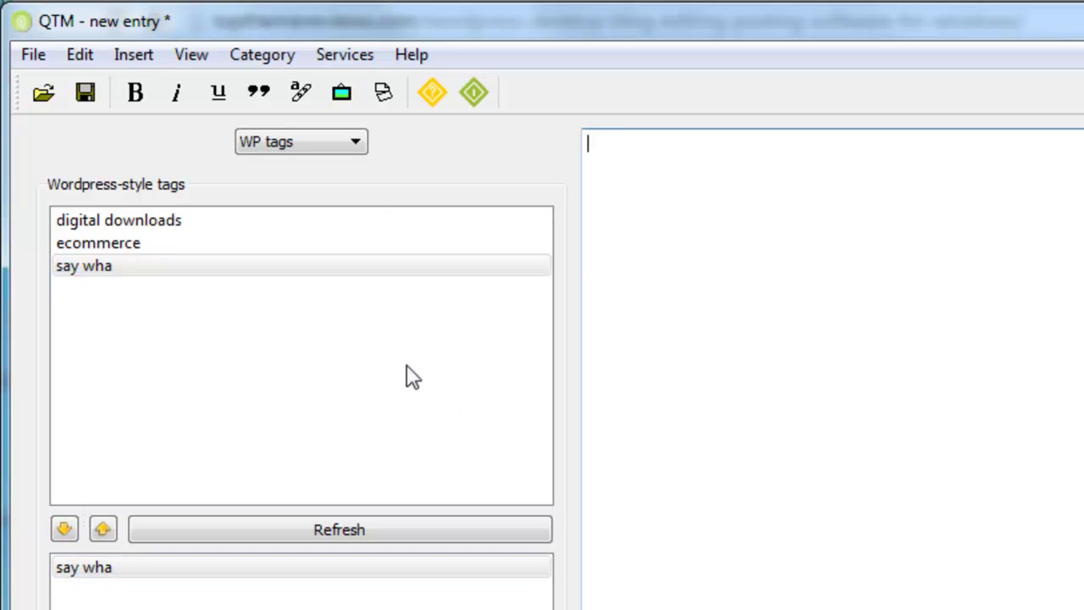
click(339, 143)
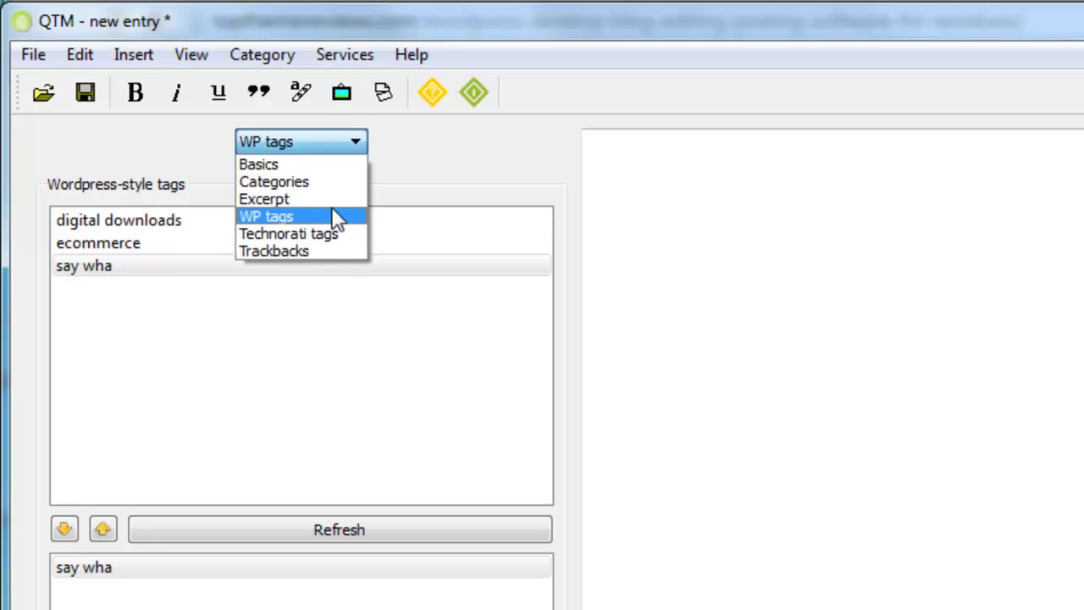
click(818, 372)
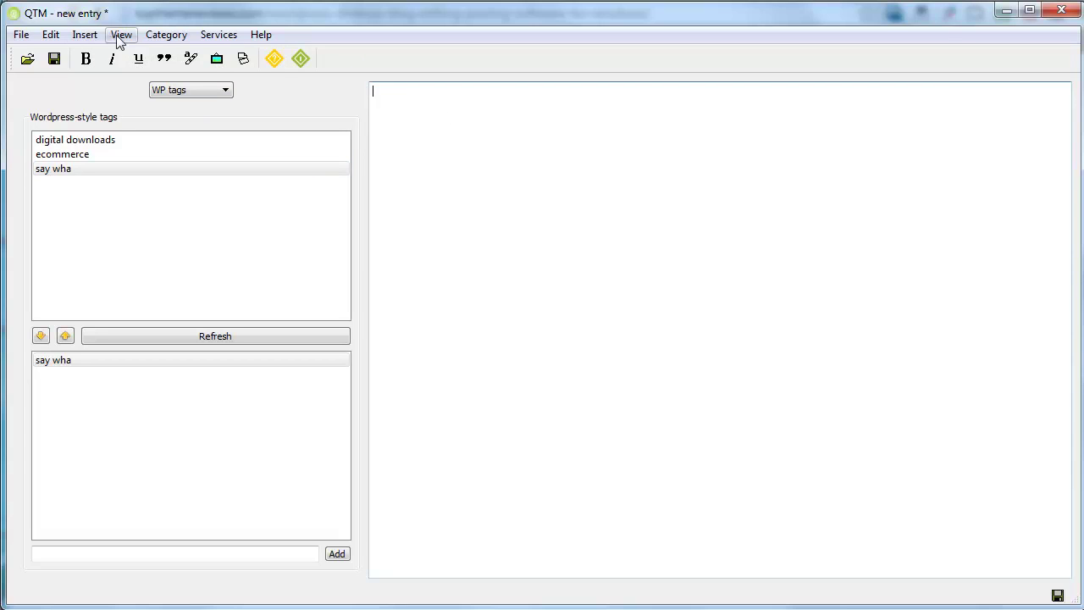
click(177, 39)
click(177, 39)
Step: Check the QTM screenshot in Snipping Tool, return to QTM and insert an image from the clipboard into the entry body
key(alt+Tab)
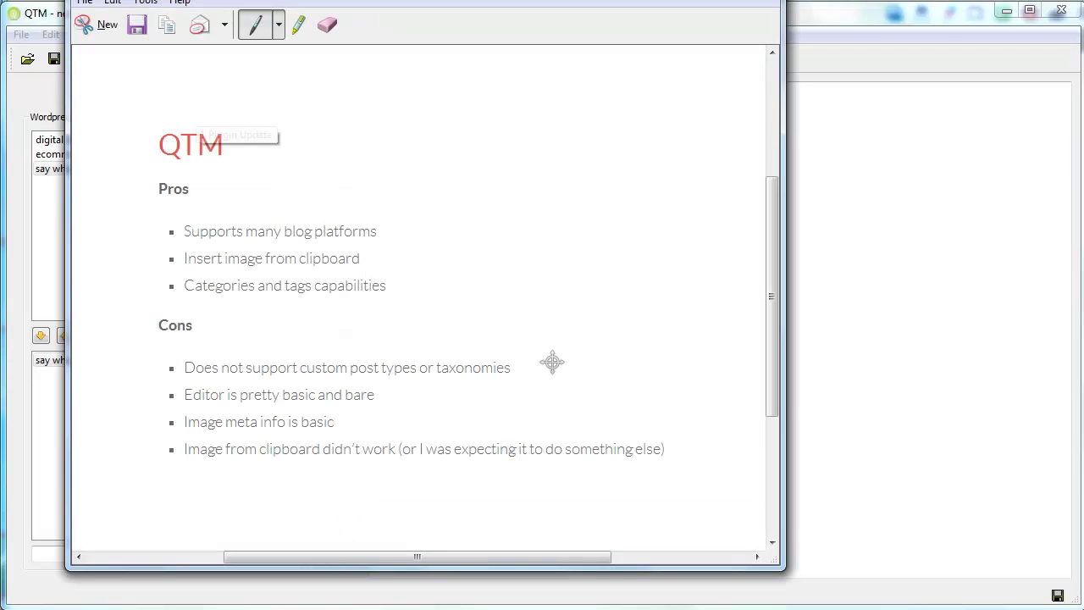
click(602, 153)
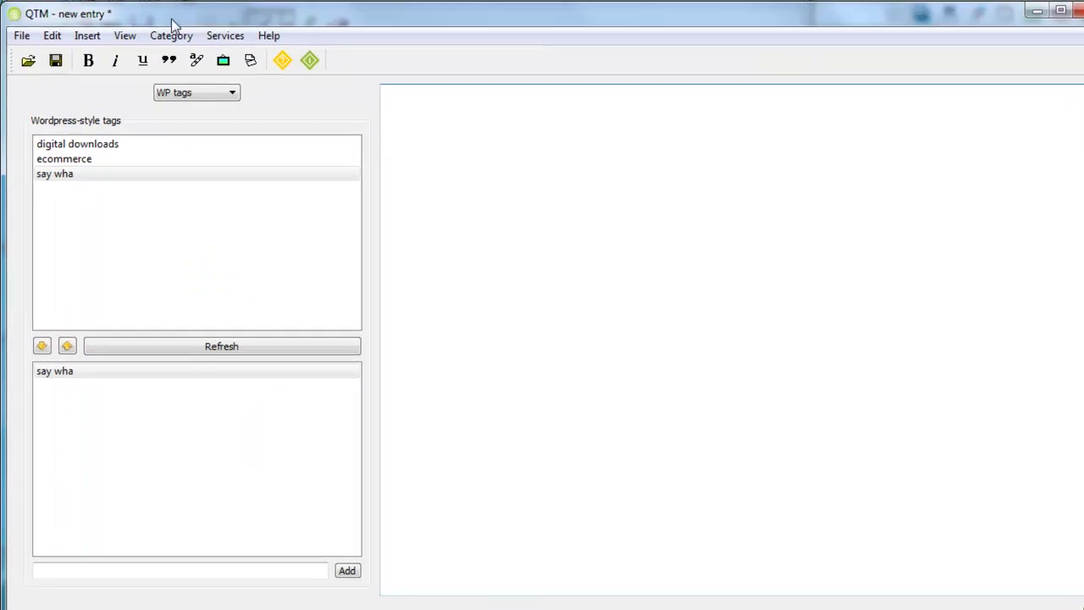
click(87, 35)
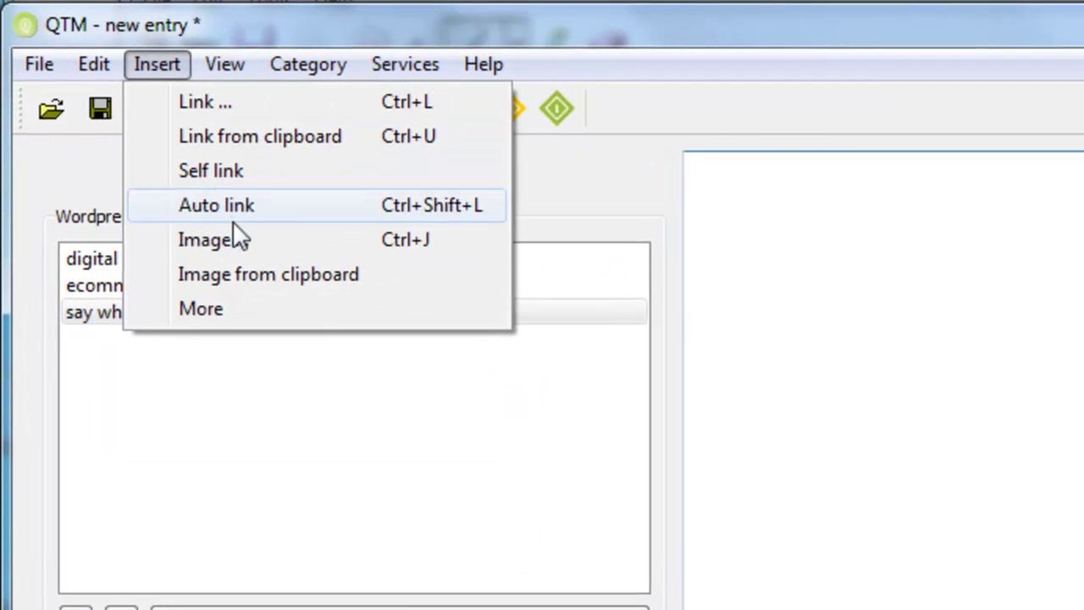
click(267, 273)
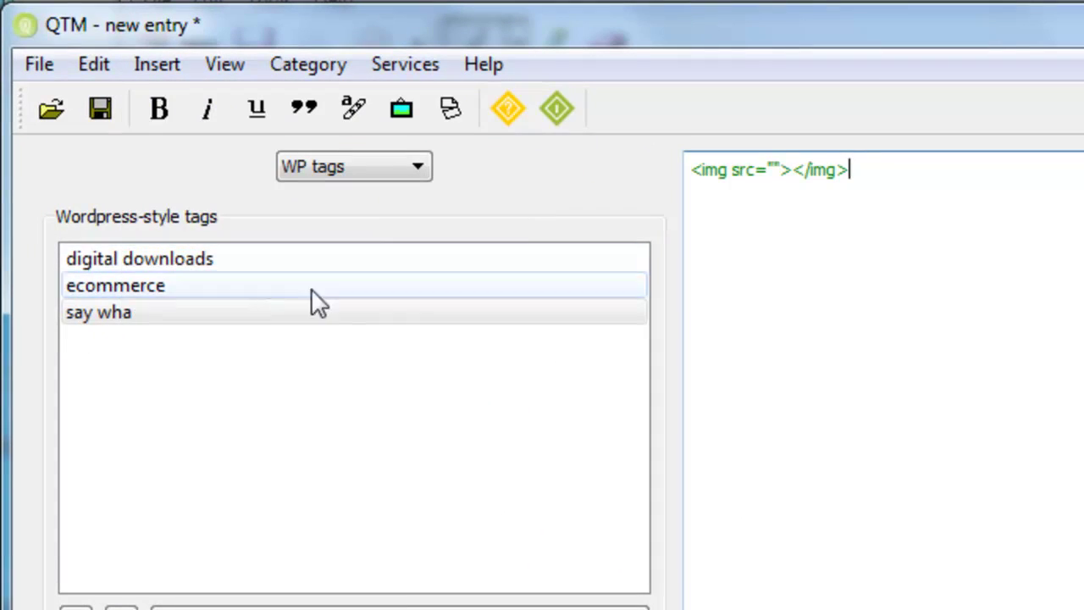
drag(939, 178, 688, 169)
click(879, 225)
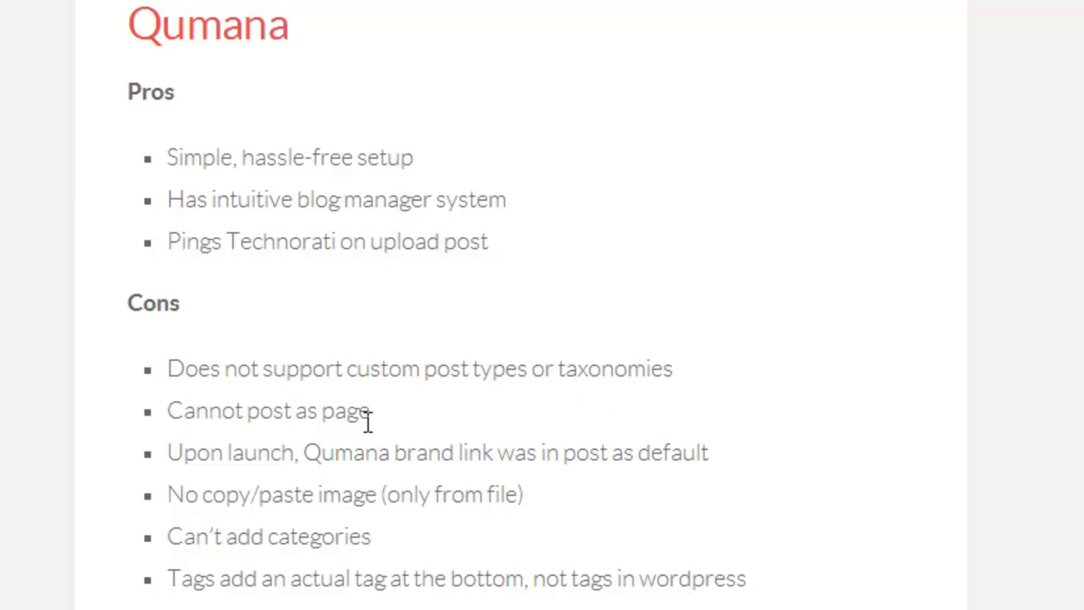
Step: Switch to the review article and read the cons listed for Qumana, highlighting the points on pages and tags
drag(370, 415, 260, 415)
click(388, 437)
drag(262, 580, 413, 584)
click(413, 585)
drag(643, 583, 529, 583)
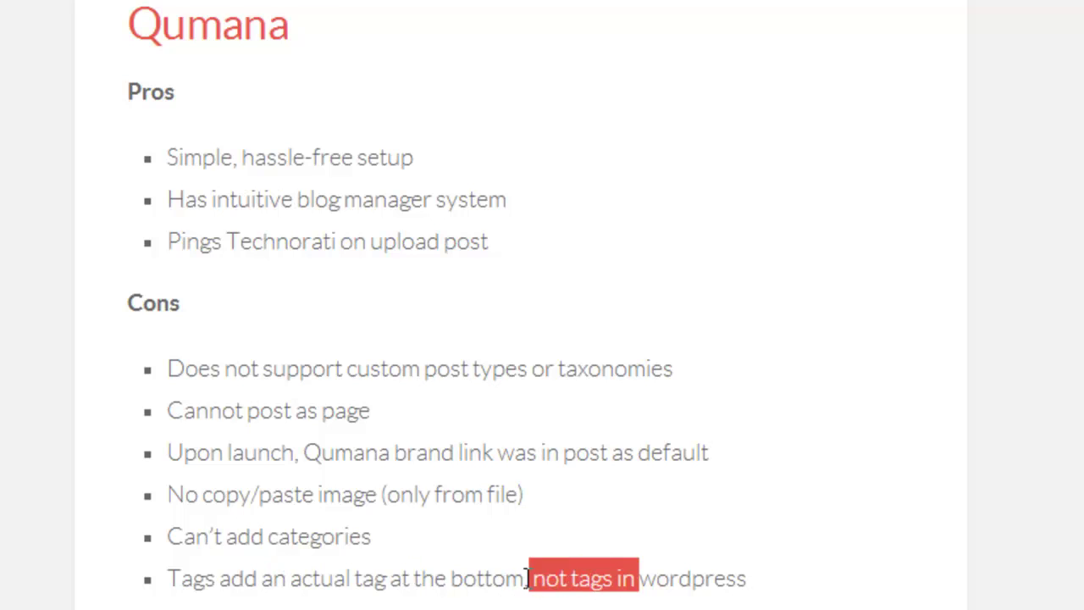
click(528, 581)
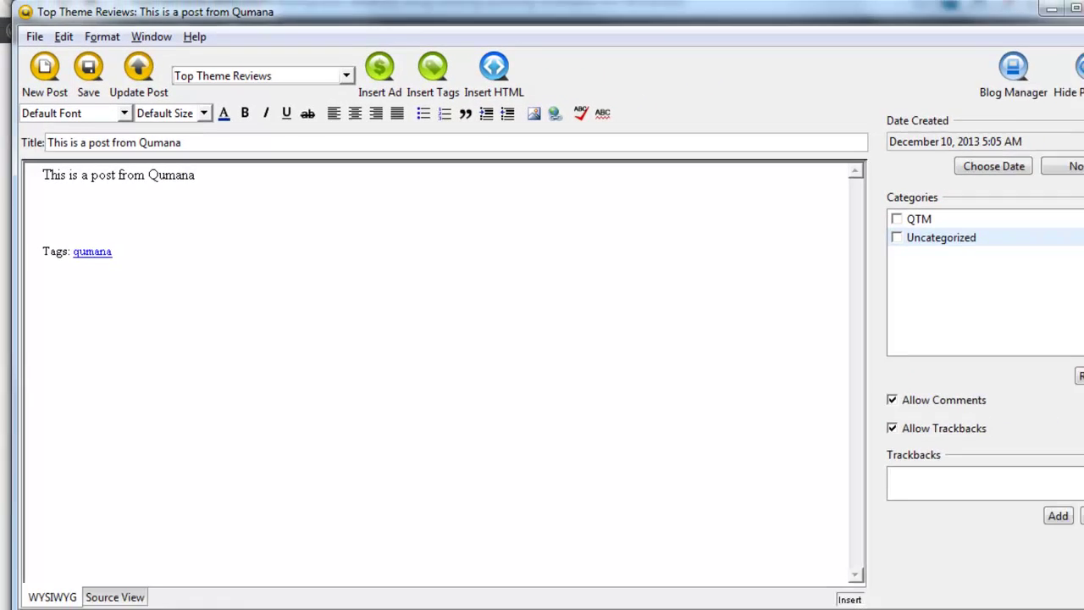
Step: Switch to Qumana, leave the post editor for the Blog Manager and preview the post "Hi this is a blog post"
click(1044, 20)
click(537, 335)
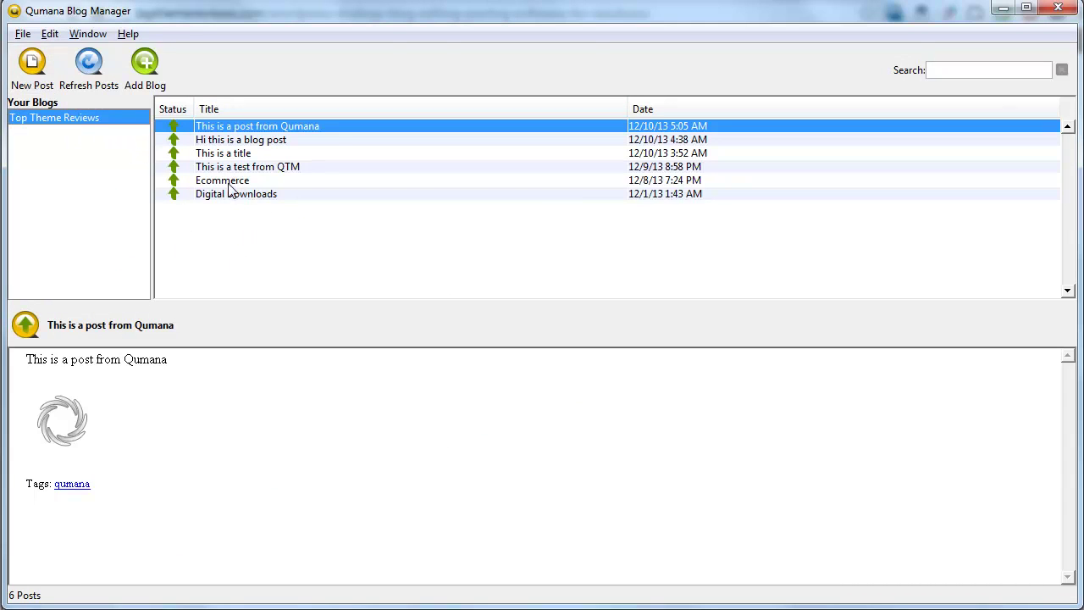
click(252, 143)
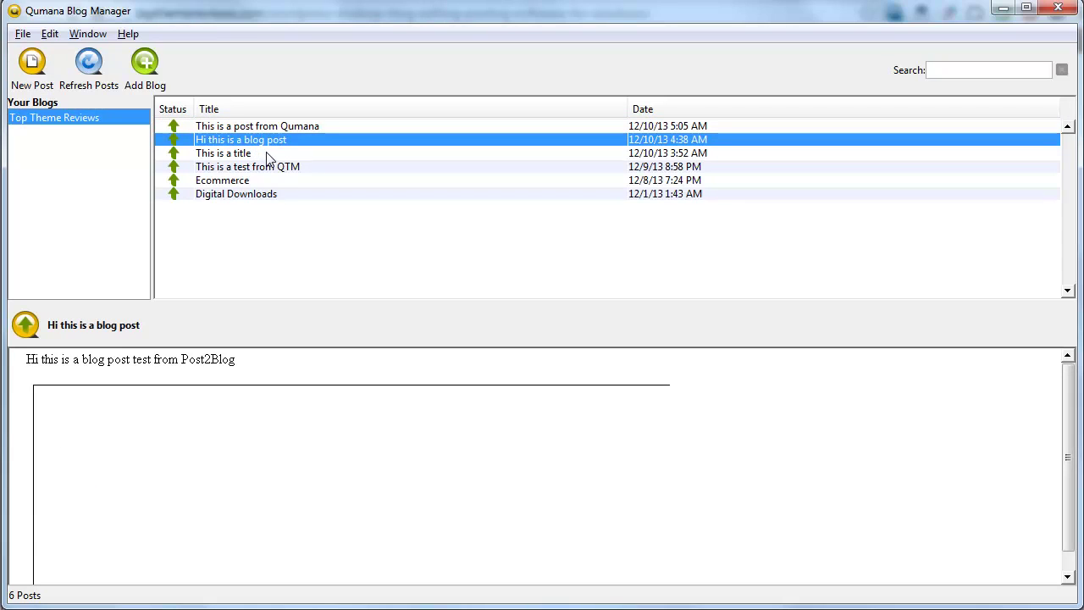
Step: Open "This is a post from Qumana" in the post editor and inspect its image and tags
click(283, 128)
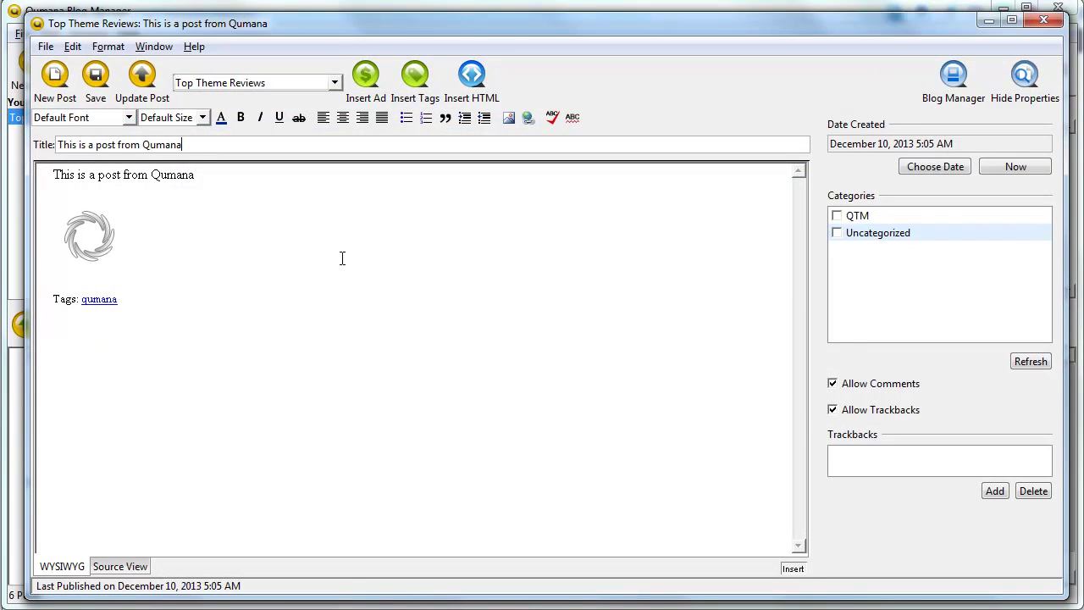
drag(297, 305, 176, 197)
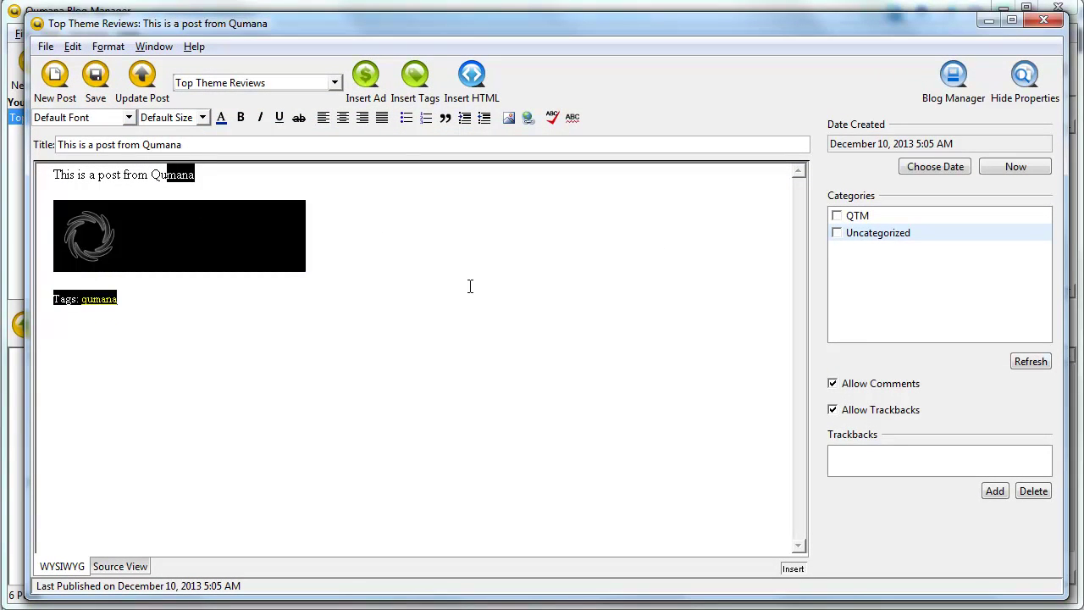
click(446, 262)
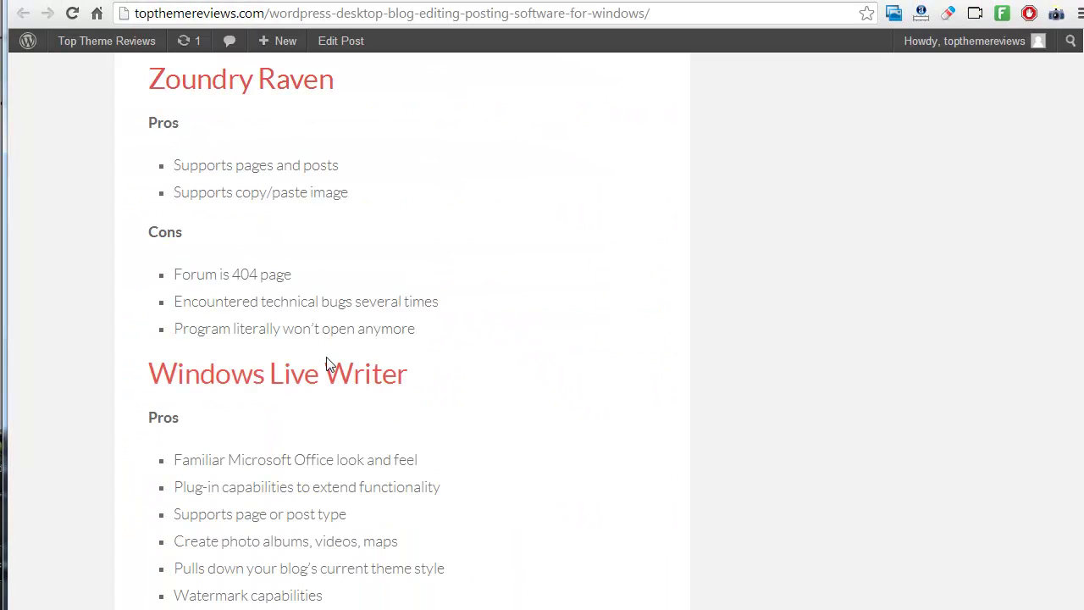
Step: Switch to the review article and read the cons listed for Zoundry Raven, checking the Zoundry Raven website in between
drag(402, 329, 252, 309)
click(252, 309)
key(ctrl+Tab)
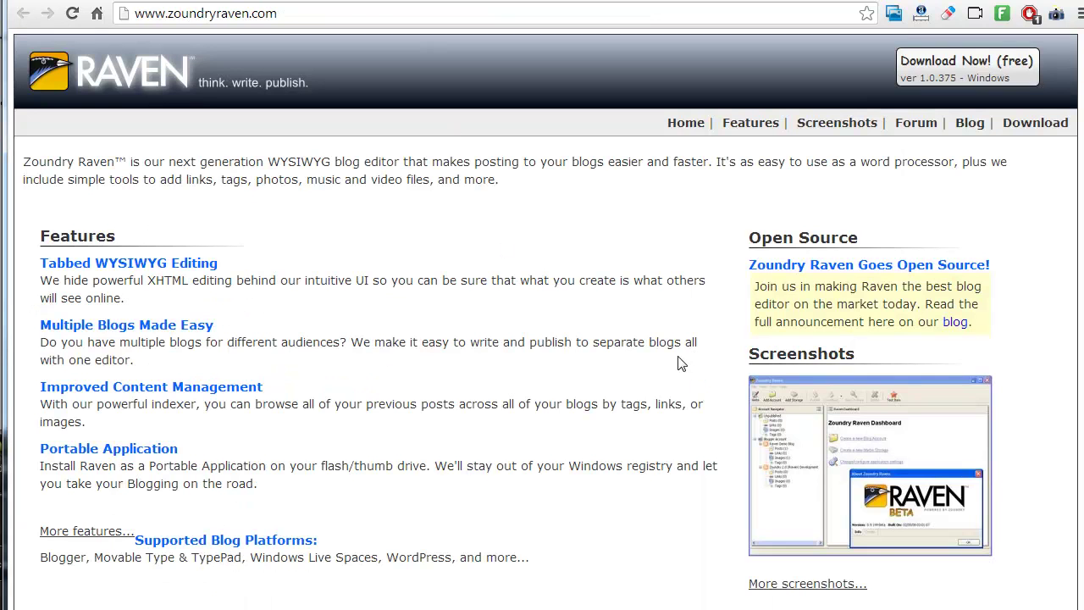
key(ctrl+shift+Tab)
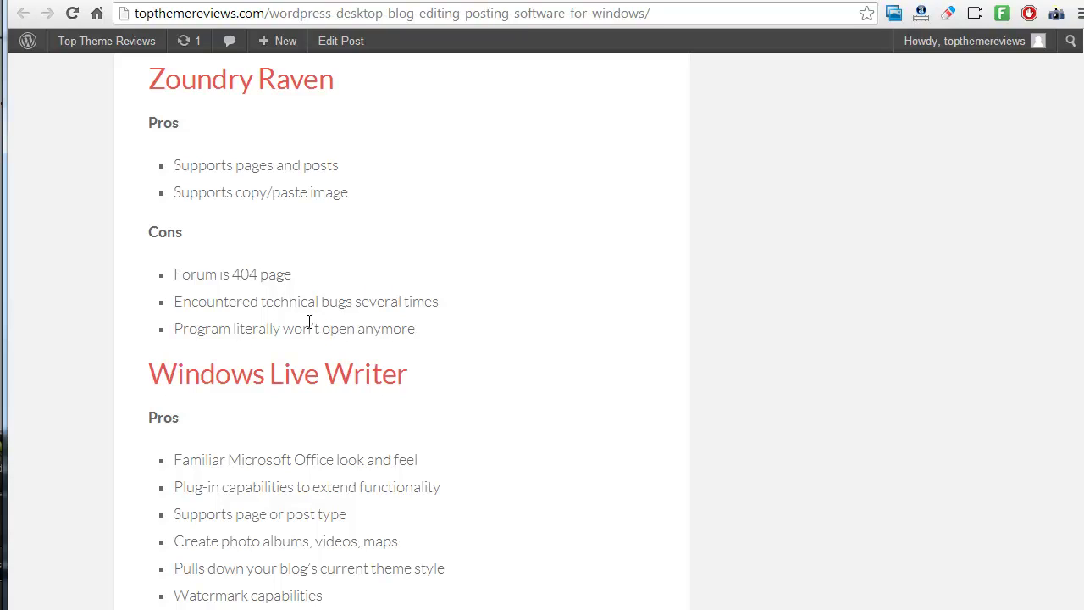
drag(318, 320, 321, 302)
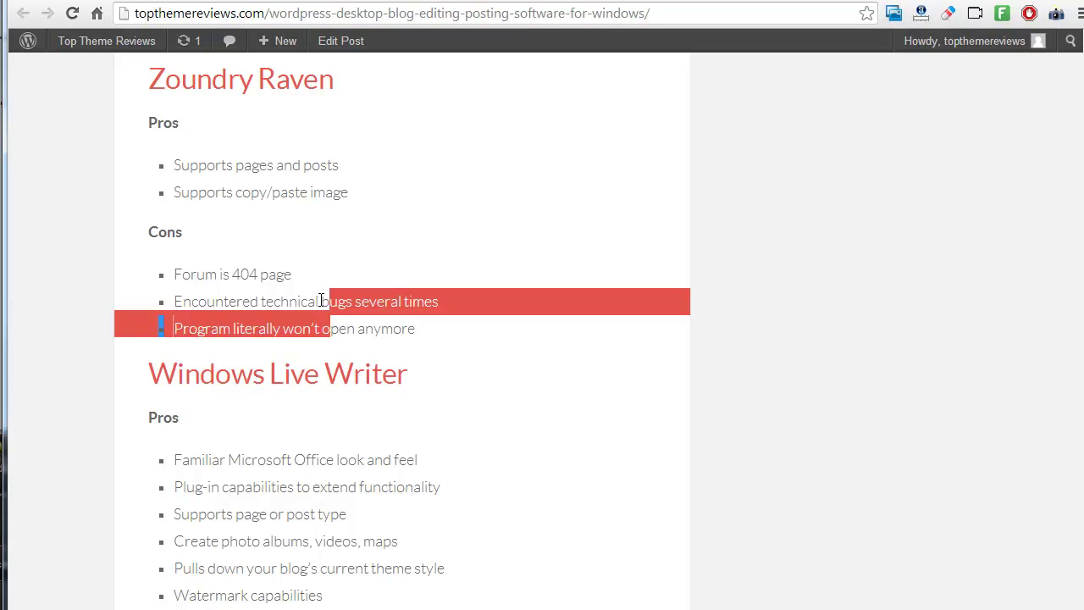
click(320, 299)
drag(257, 271, 381, 334)
click(383, 335)
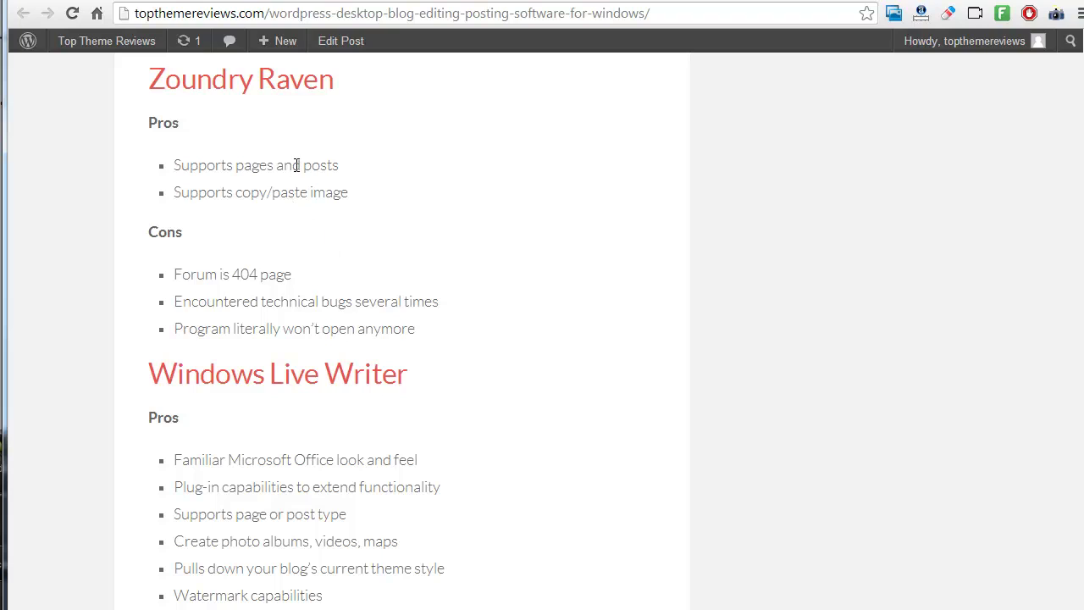
Step: Read the pros listed for Zoundry Raven, highlighting the points on pages and posts and on copy/paste of images
drag(349, 170, 260, 166)
click(260, 165)
drag(345, 198, 235, 194)
click(234, 194)
drag(349, 195, 255, 168)
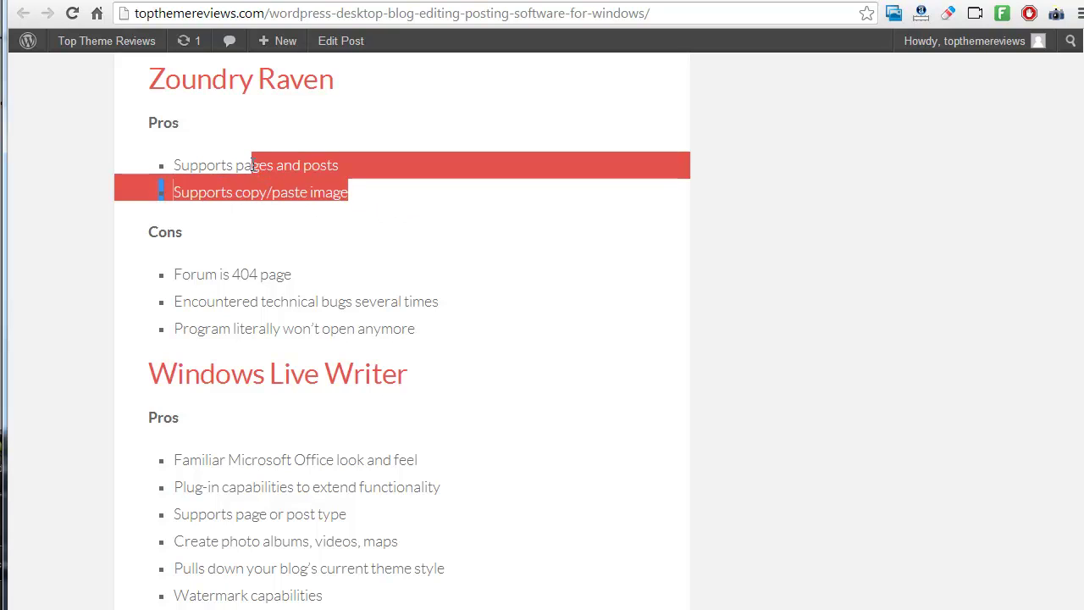
click(252, 165)
drag(363, 201, 326, 165)
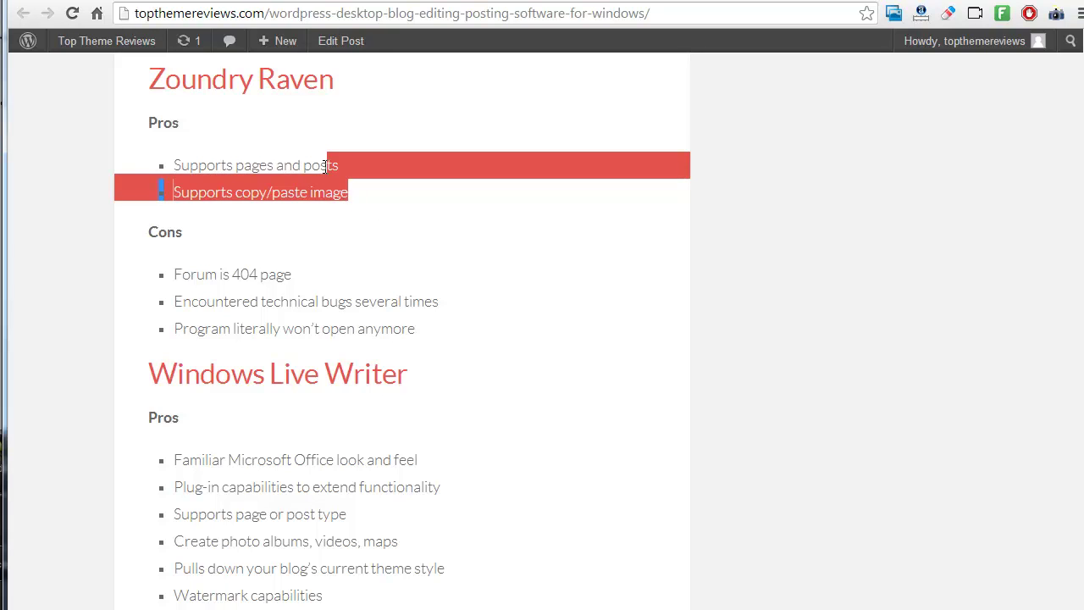
click(463, 162)
Step: Read the pros listed for Windows Live Writer, highlighting the points on watermarks and on categories and tags
scroll(542, 165, down, 3)
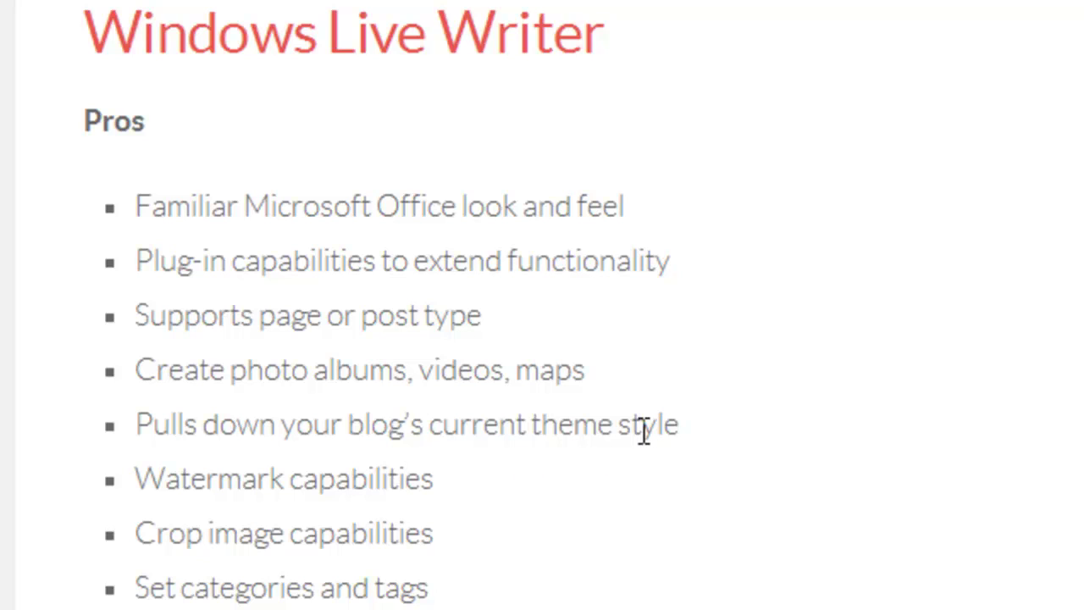
drag(436, 481, 322, 479)
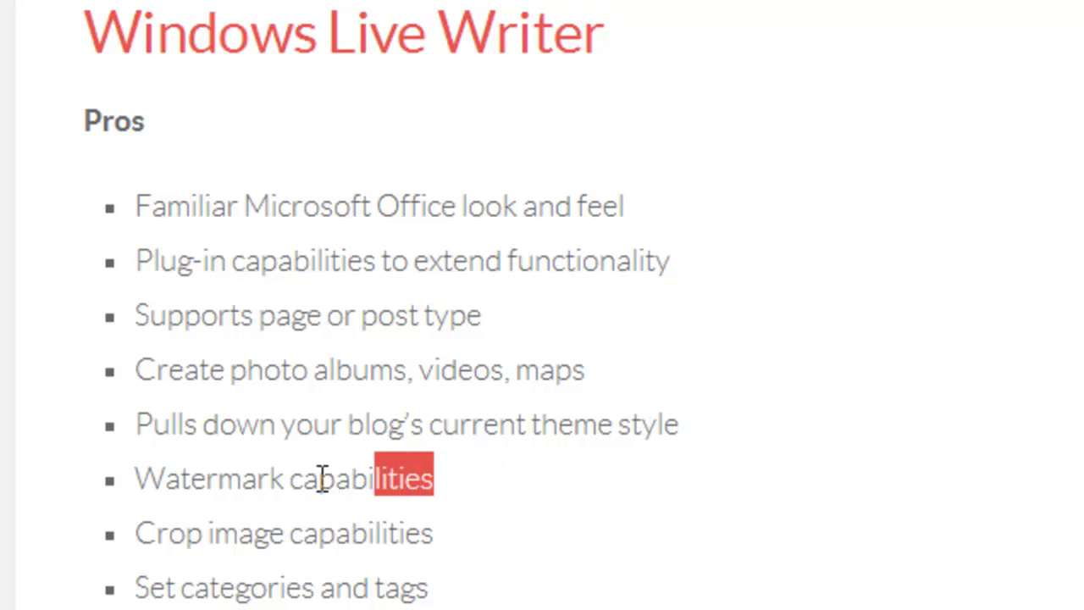
click(322, 479)
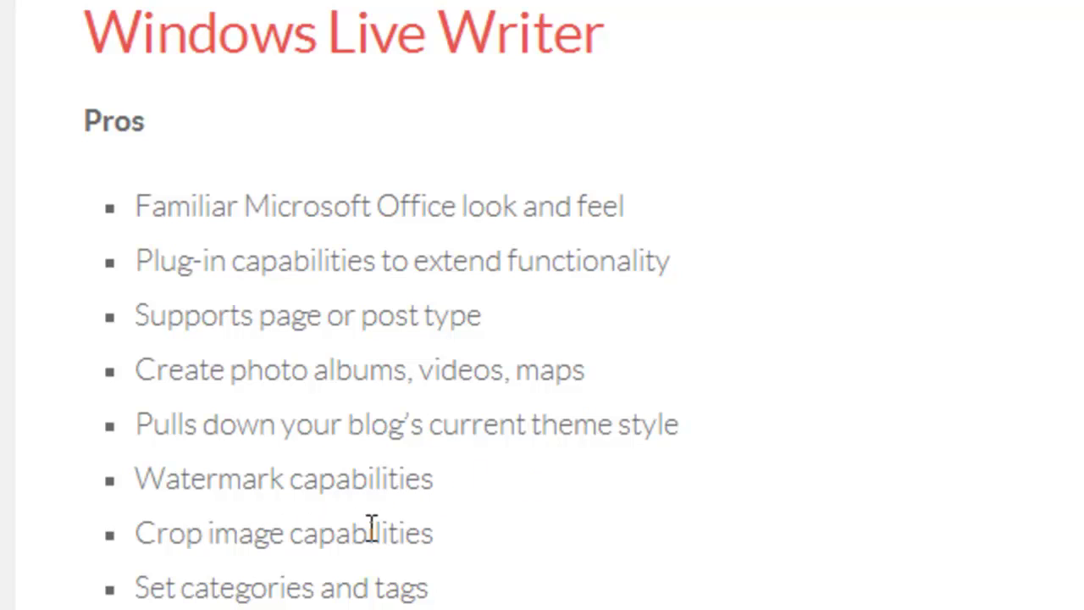
drag(213, 591, 451, 597)
click(455, 601)
Step: Read the cons listed for Windows Live Writer, highlighting the points on Vimeo videos and custom post types
scroll(375, 559, down, 3)
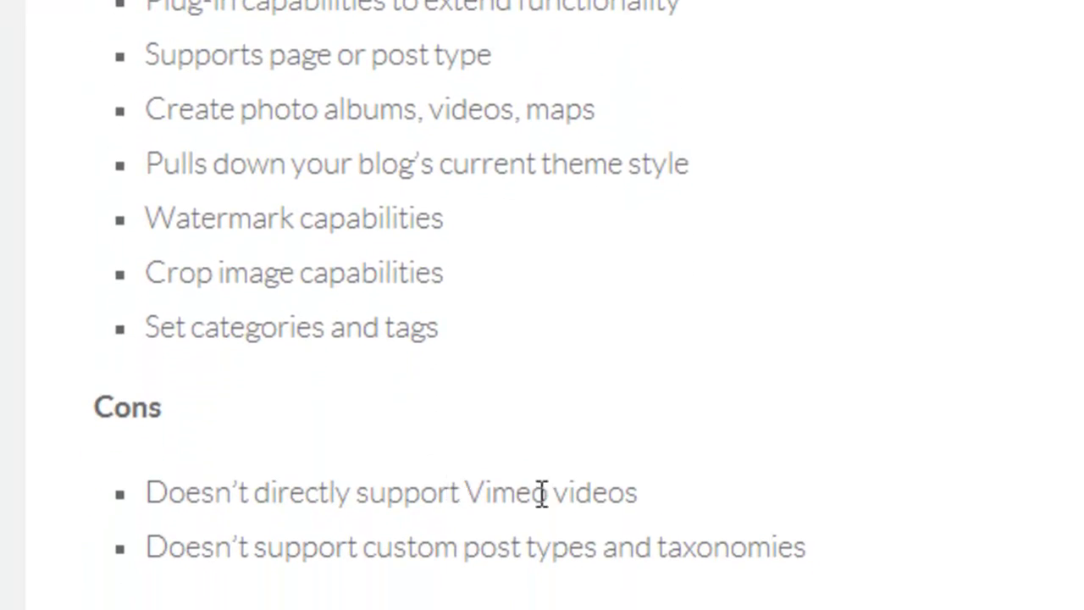
drag(639, 498, 491, 496)
click(509, 497)
drag(288, 552, 458, 562)
click(532, 560)
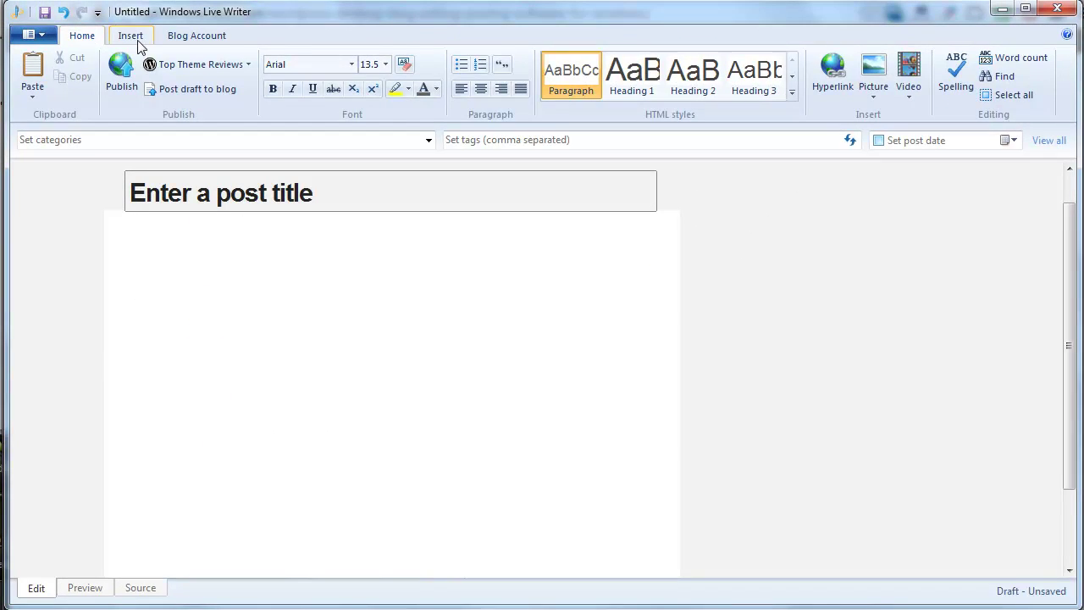
Step: Switch to Windows Live Writer and look over its insertion, blog account and plug-in commands
click(132, 35)
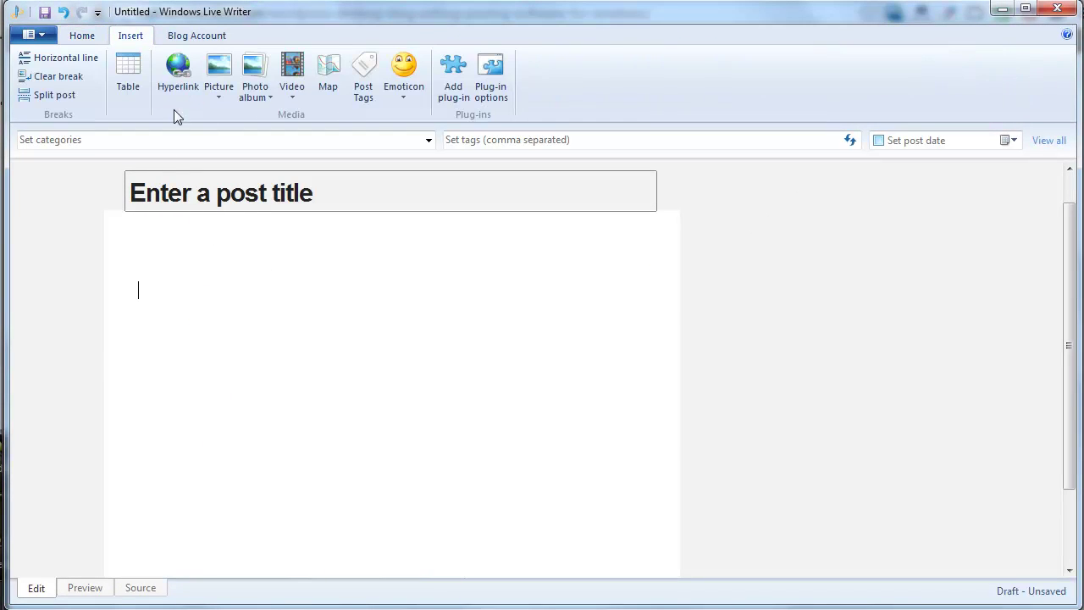
click(184, 35)
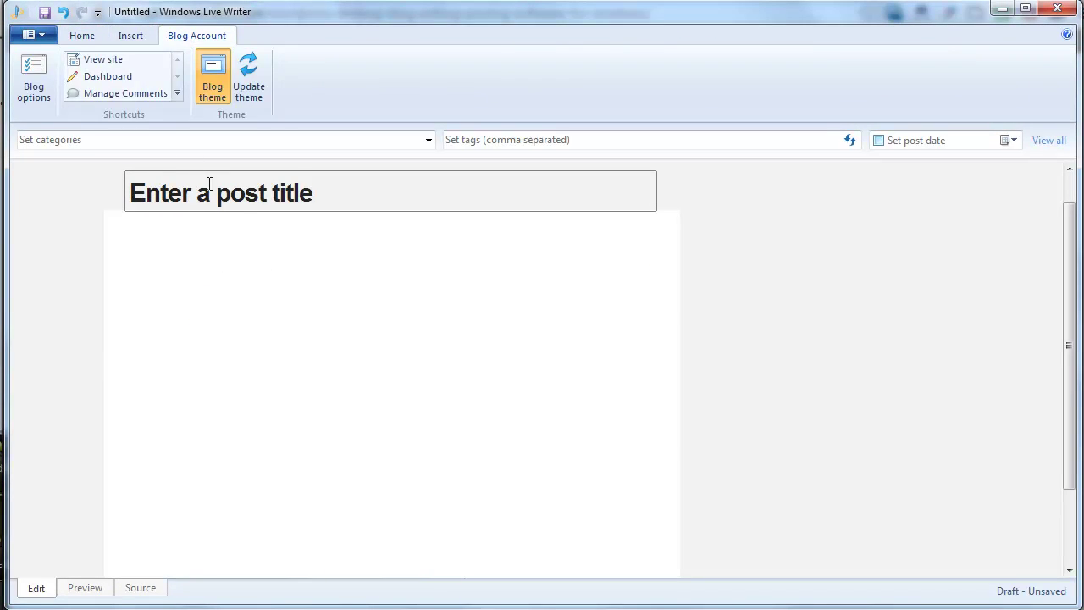
click(128, 37)
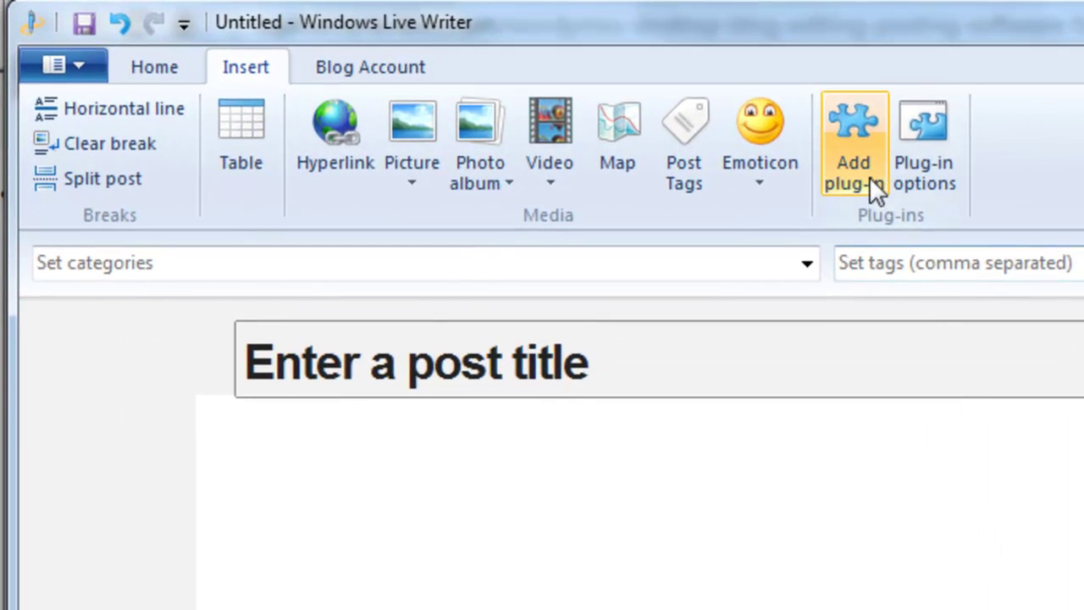
Step: Examine the web, file and video service sources for inserting a video, and leave without inserting one
click(559, 185)
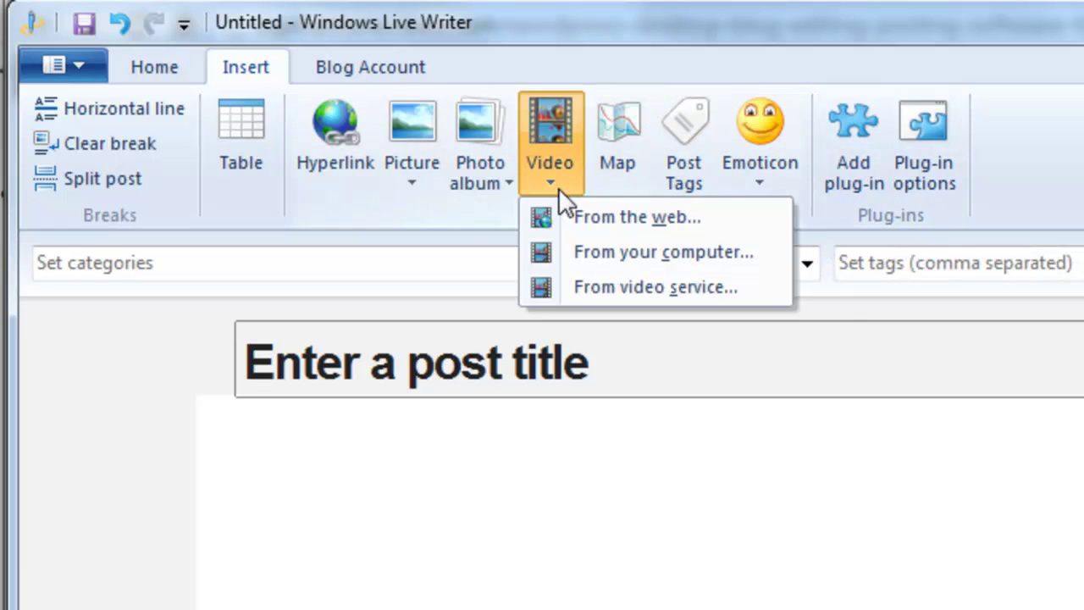
click(654, 225)
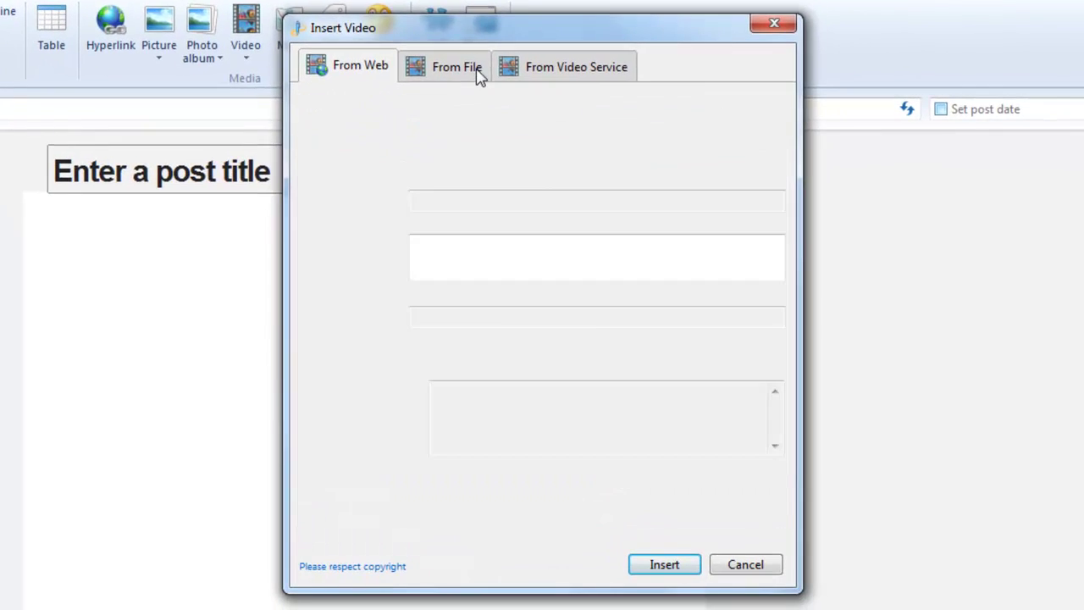
click(478, 75)
click(551, 69)
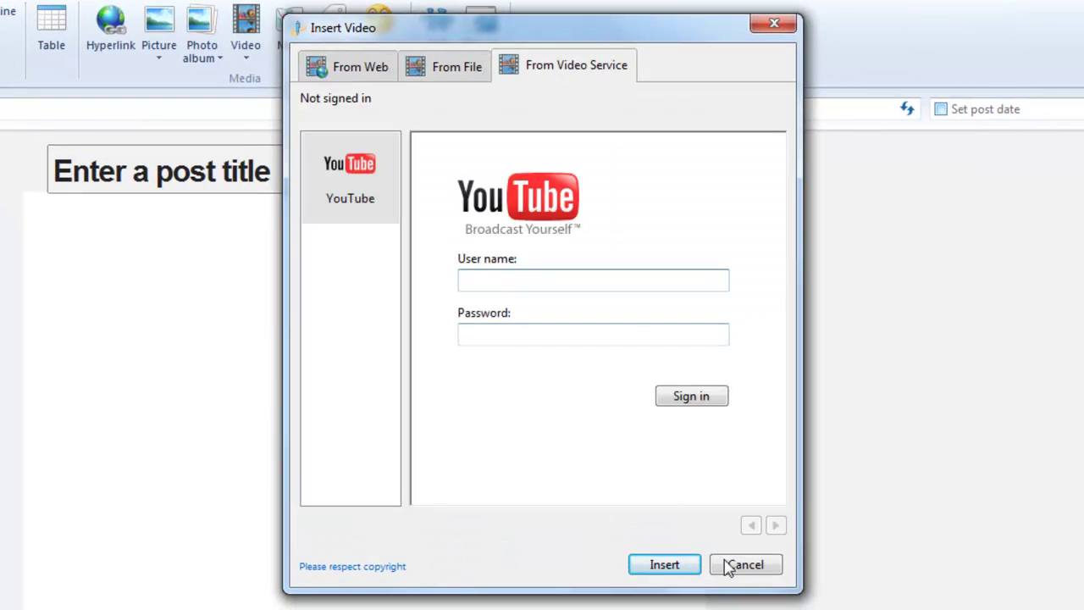
click(725, 564)
click(22, 4)
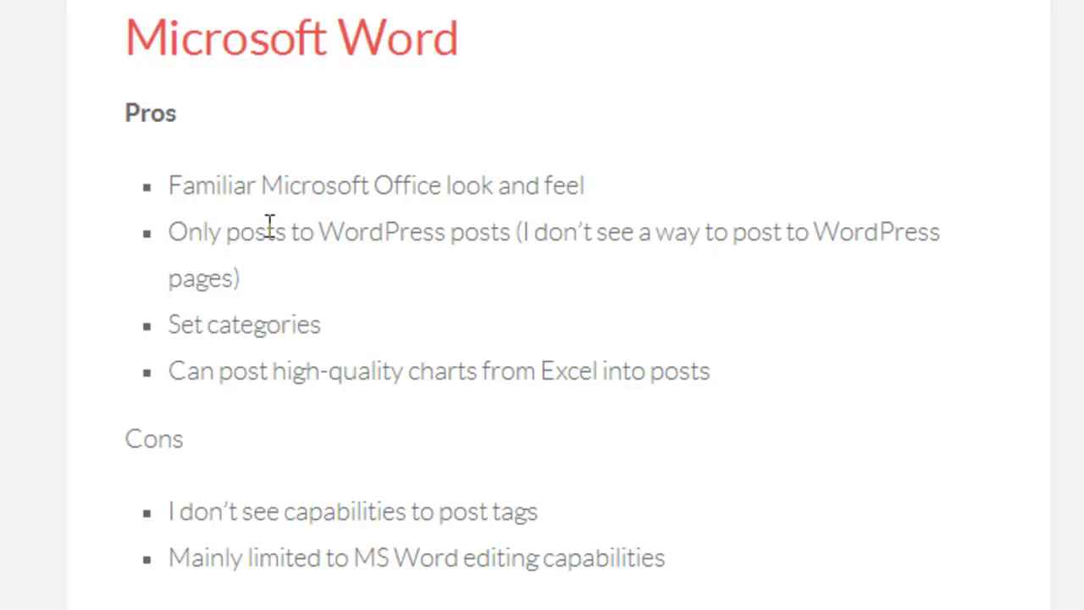
Step: Switch to the review article and read the pros listed for Microsoft Word, highlighting the points on WordPress posts and categories
drag(268, 227, 436, 227)
click(468, 232)
drag(610, 263, 486, 232)
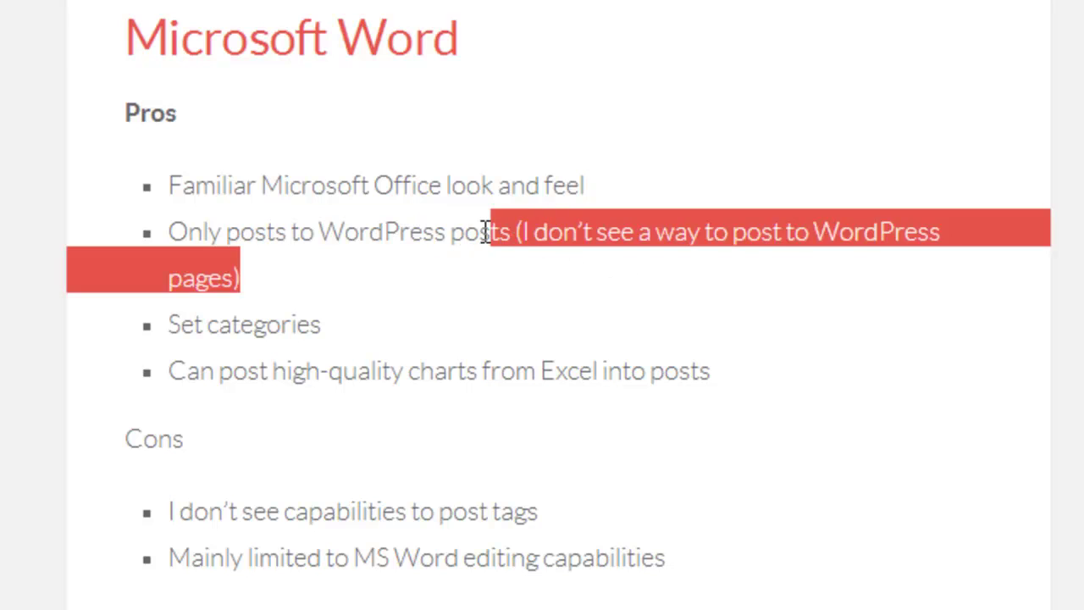
click(486, 232)
drag(327, 337, 239, 326)
click(239, 326)
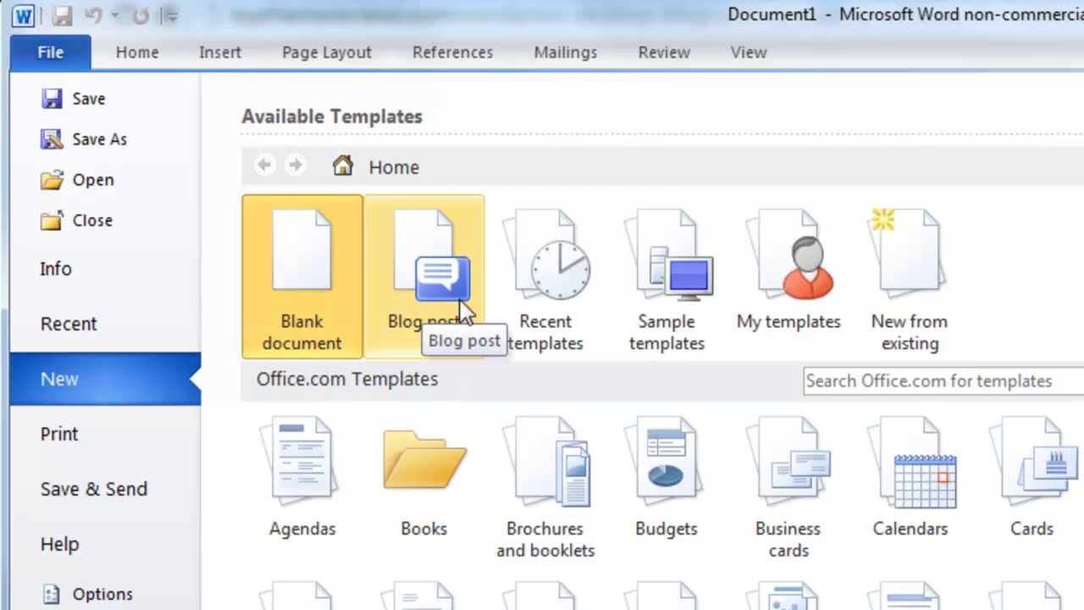
Step: Switch to Microsoft Word, create a document from the Blog post template and view its publishing choices
click(431, 292)
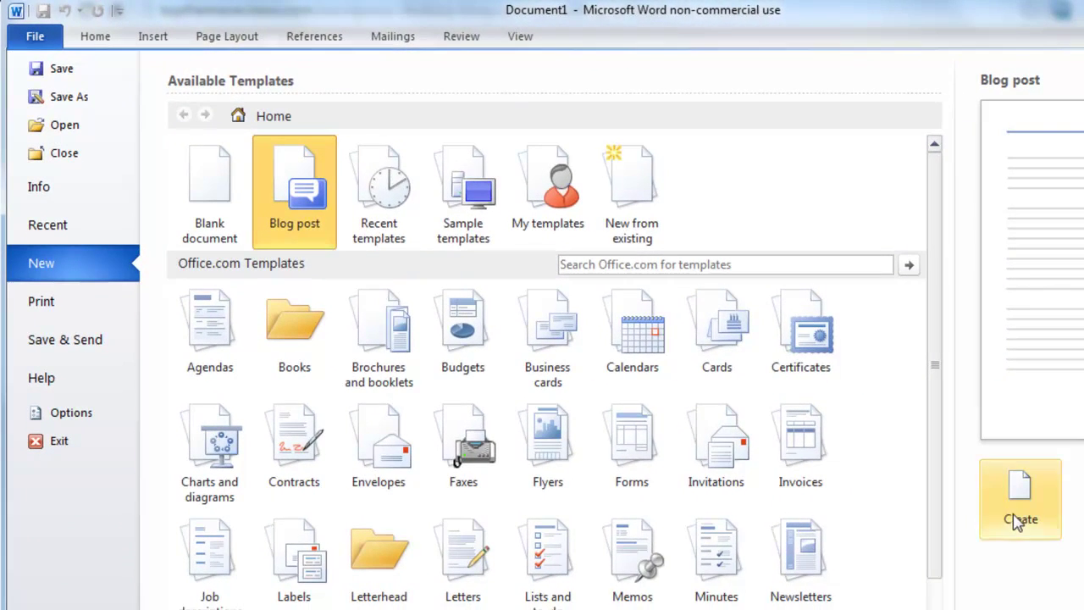
click(1012, 496)
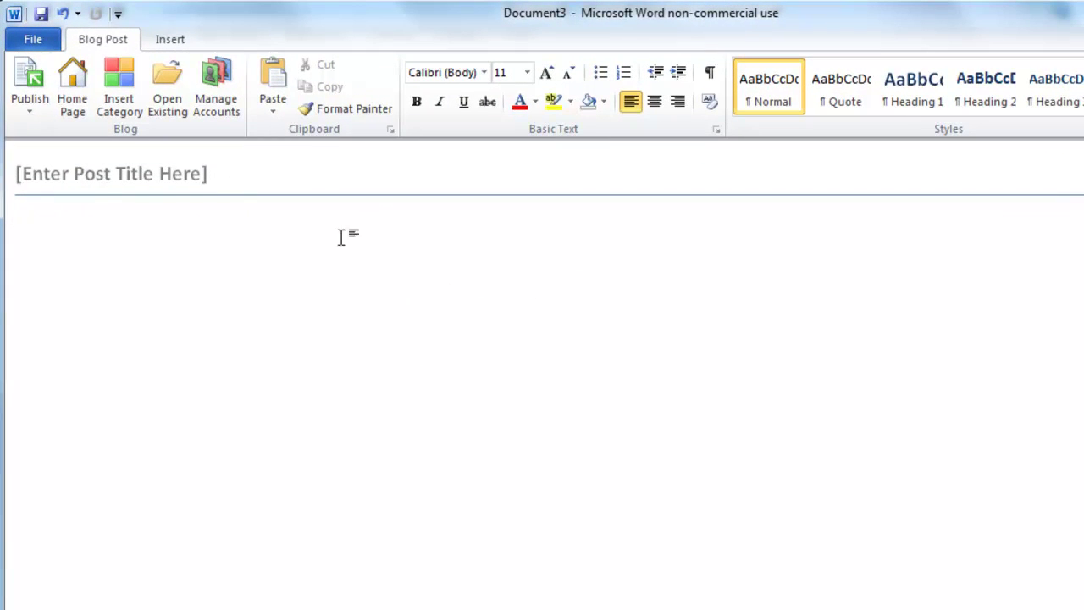
click(43, 114)
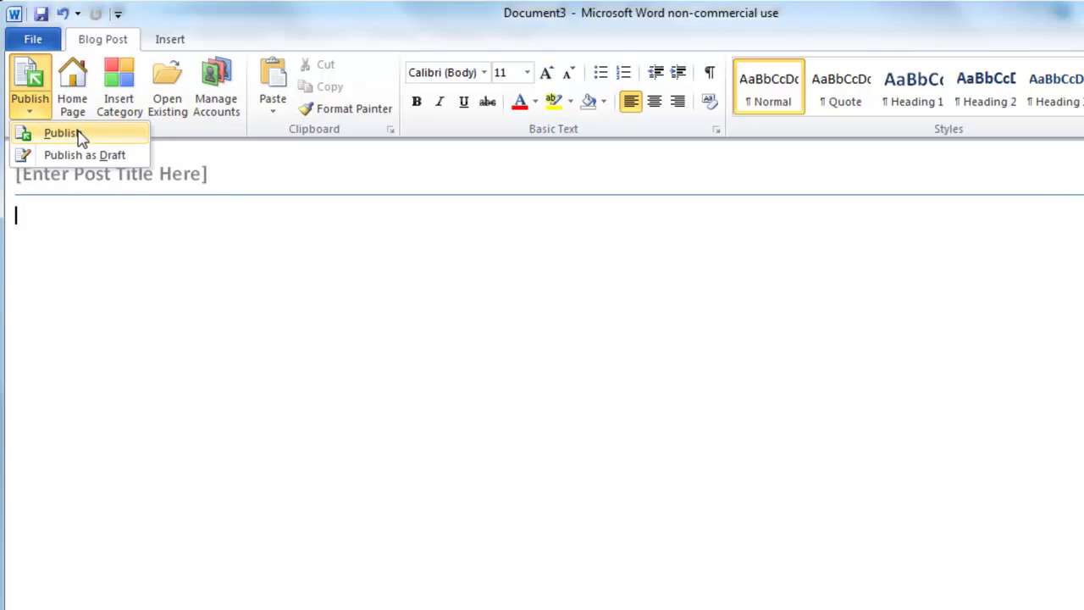
click(202, 305)
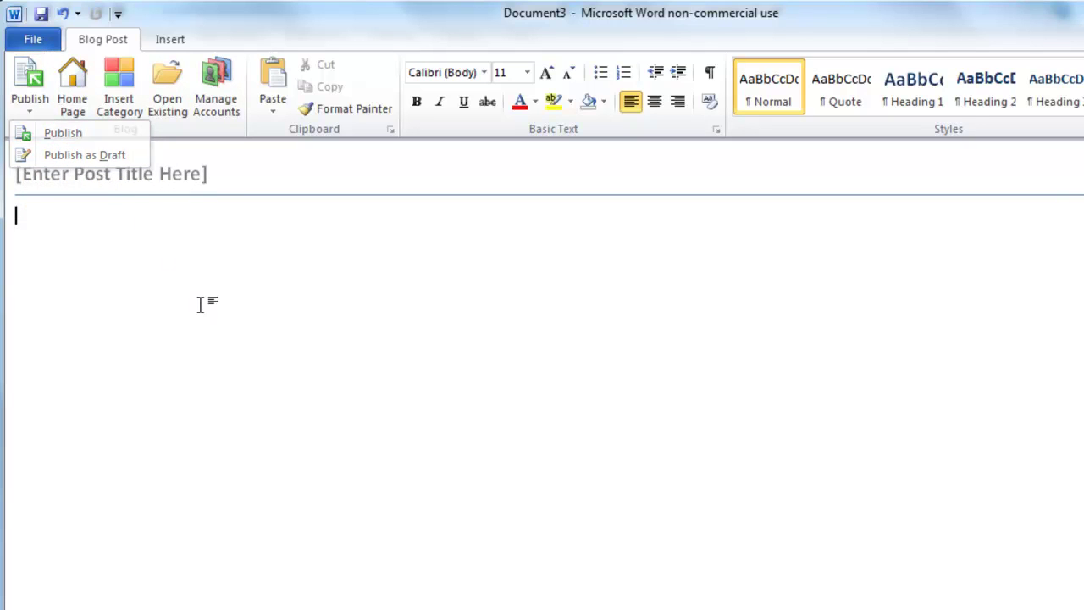
Step: Add a category field to the blog post without choosing a category, and look over the insertion commands
click(119, 109)
click(168, 216)
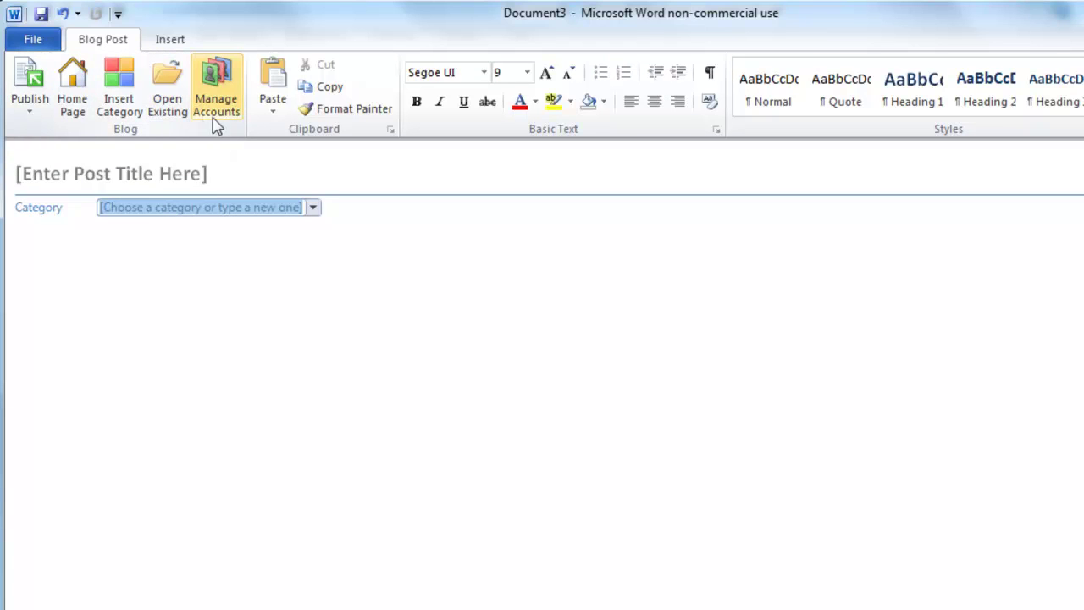
click(365, 299)
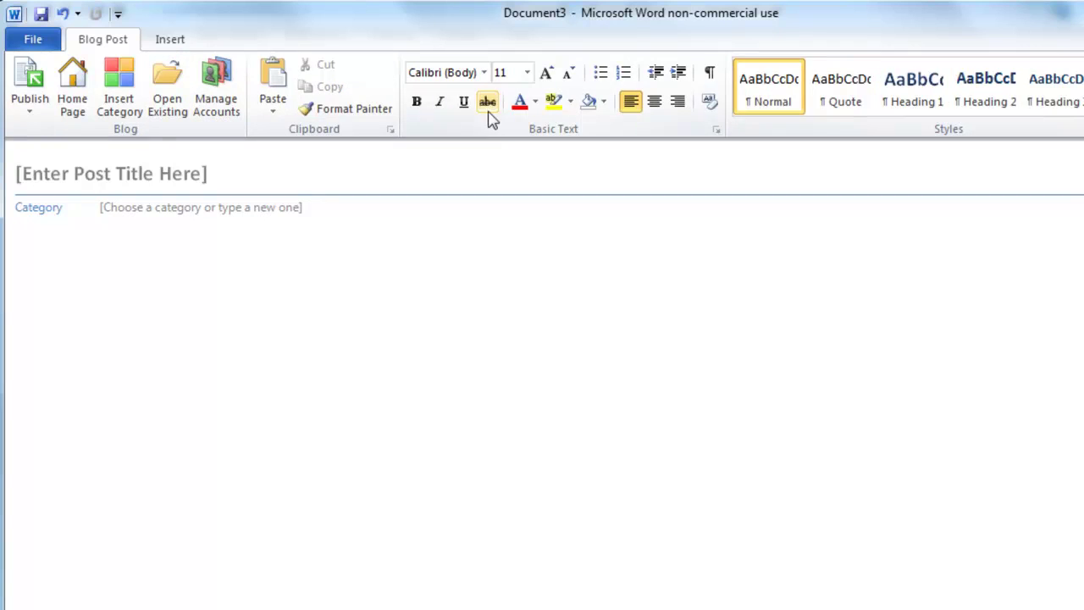
click(182, 40)
click(133, 40)
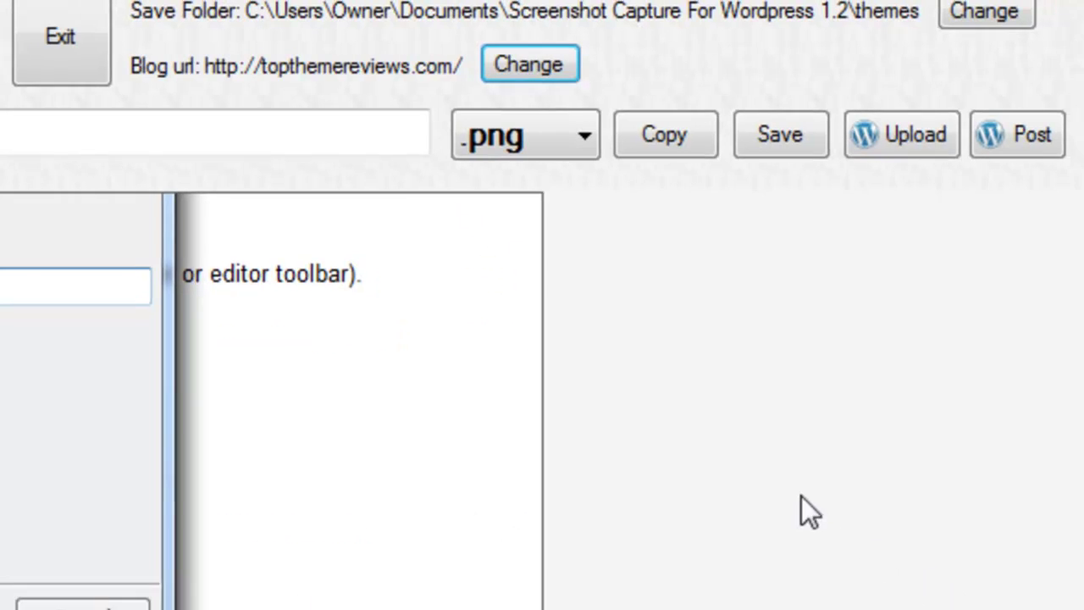
Step: With Screenshot Capture for WordPress, capture and crop the article's area from the "Screenshot Capture for WordPress" heading down to "Thingamablog"
click(5, 51)
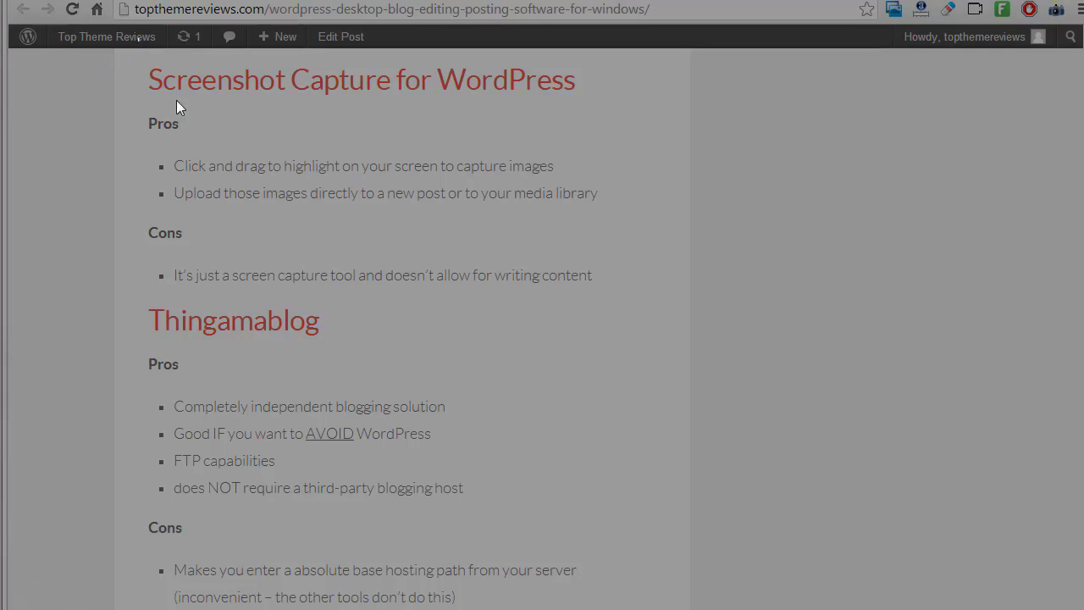
drag(138, 38, 670, 365)
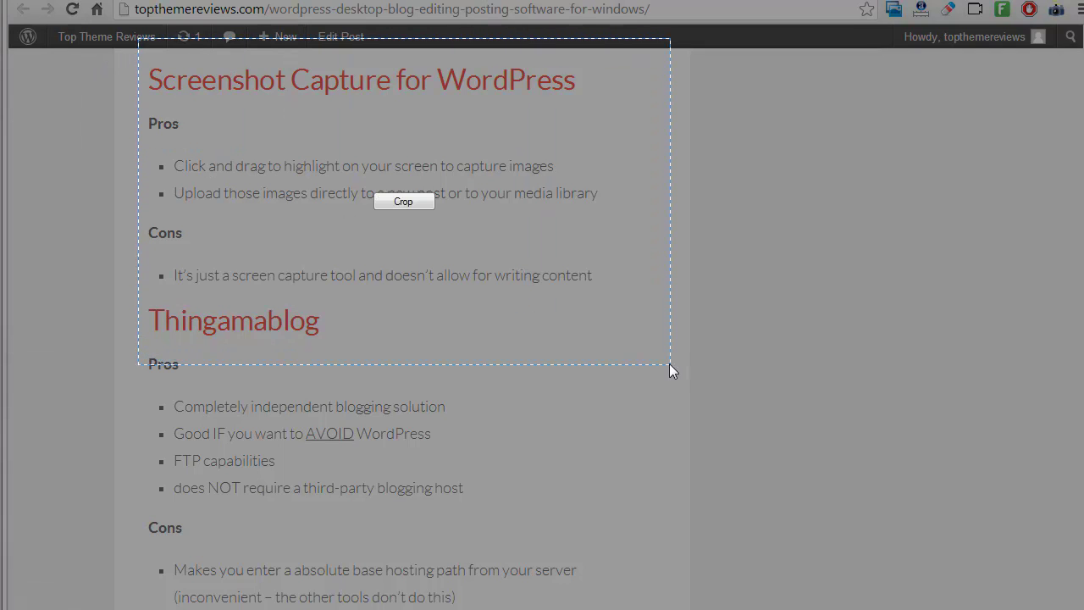
click(413, 205)
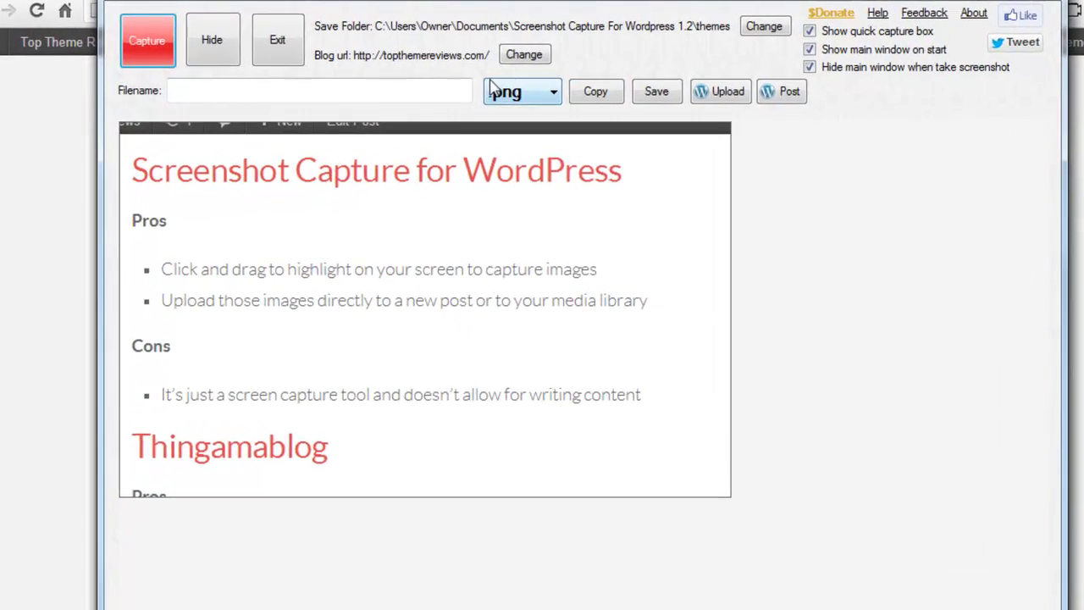
click(421, 78)
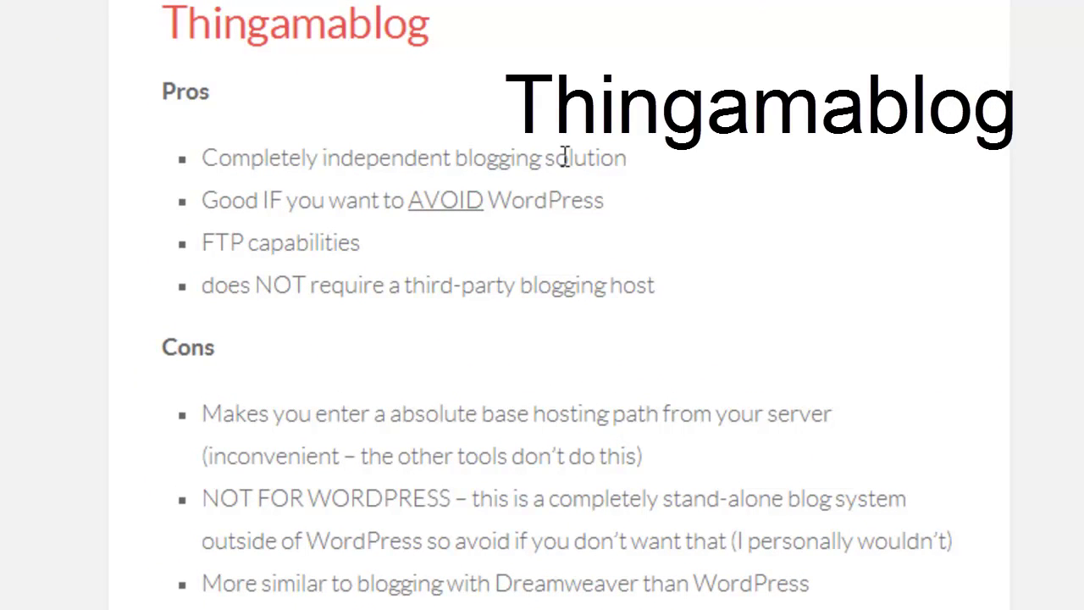
Step: Switch to the review article and read the pros listed for Thingamablog, highlighting the point on independent blogging
drag(556, 155, 489, 152)
click(488, 153)
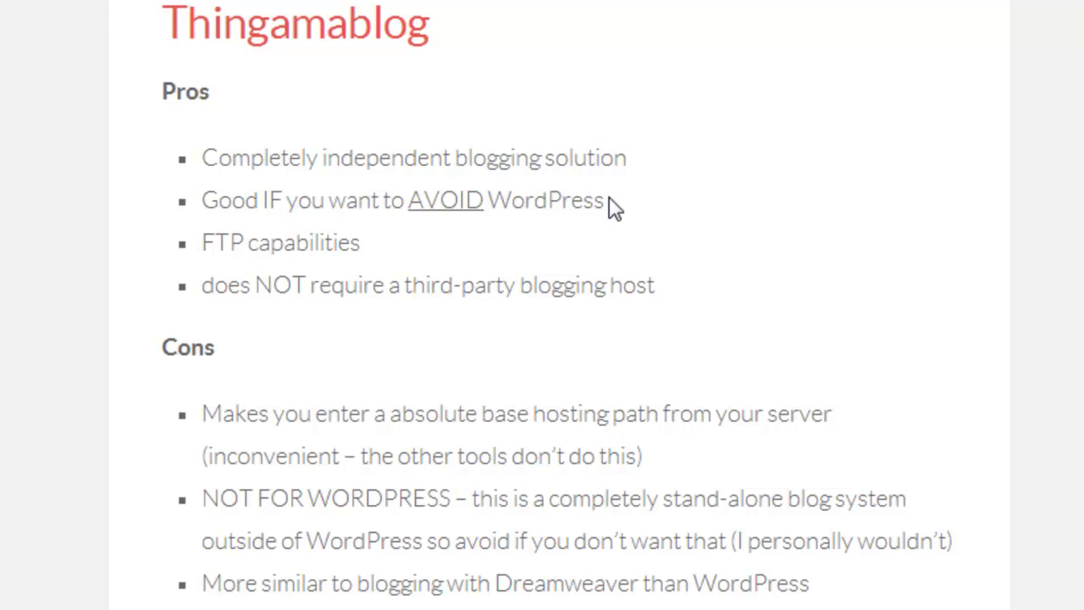
Step: Read the remaining Thingamablog pros and its cons, highlighting the FTP capabilities point and the absolute base hosting path drawback
drag(363, 244, 259, 243)
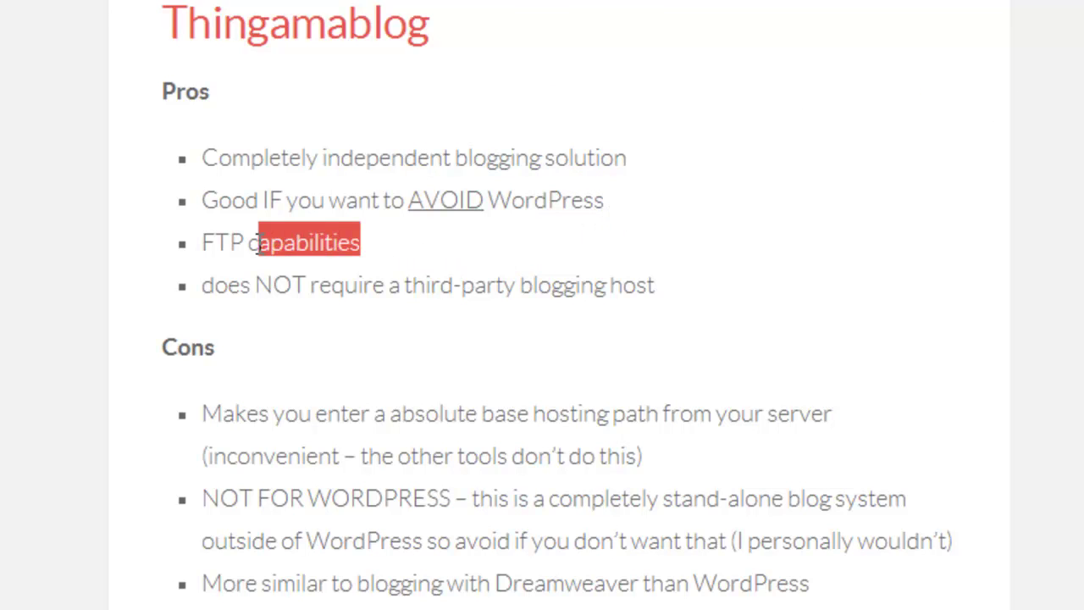
click(356, 244)
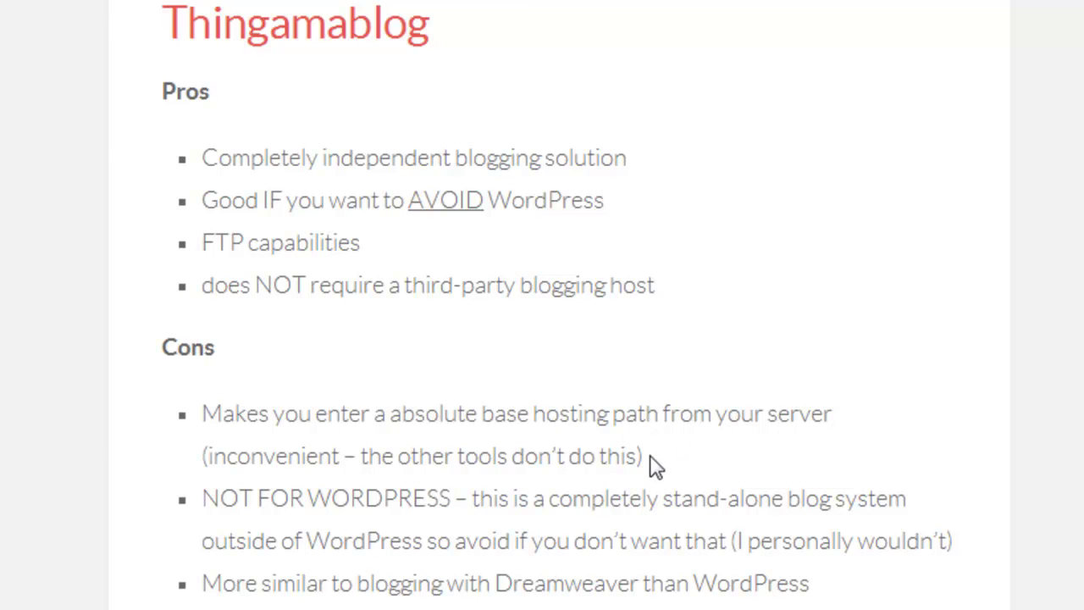
drag(653, 465, 549, 402)
click(549, 402)
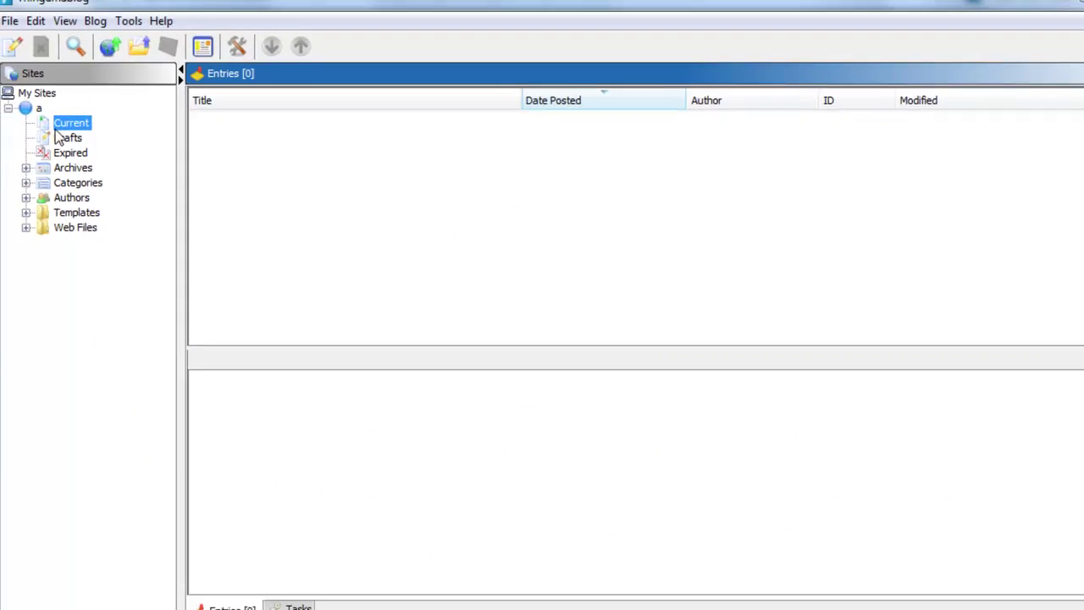
Step: Switch to Thingamablog and look through the site's Categories, Templates and Web Files, selecting the Front Page, Archive and Entry Pages templates
click(25, 182)
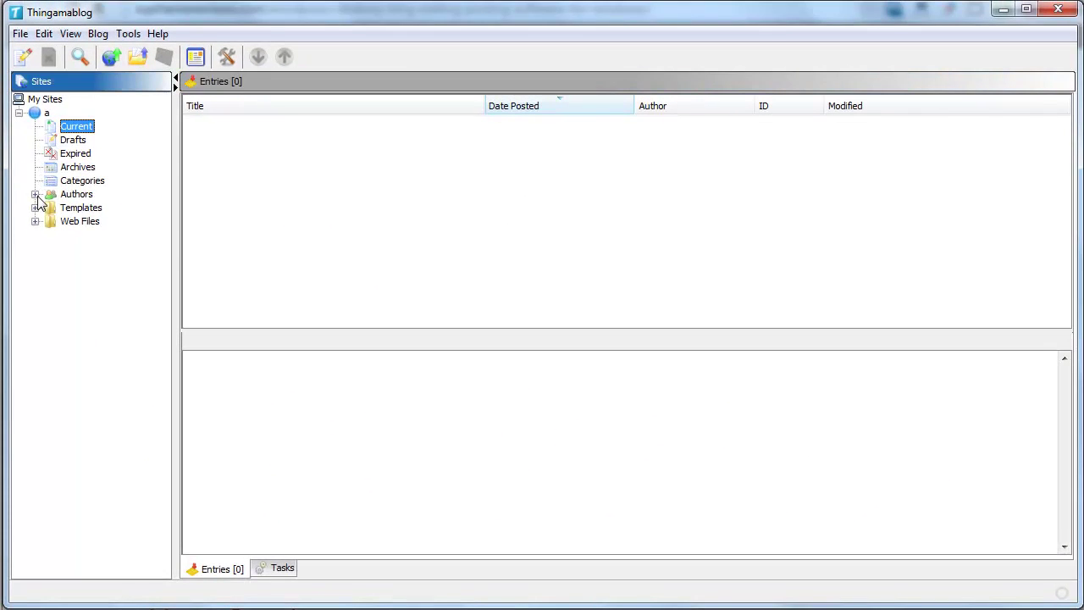
click(35, 207)
click(100, 222)
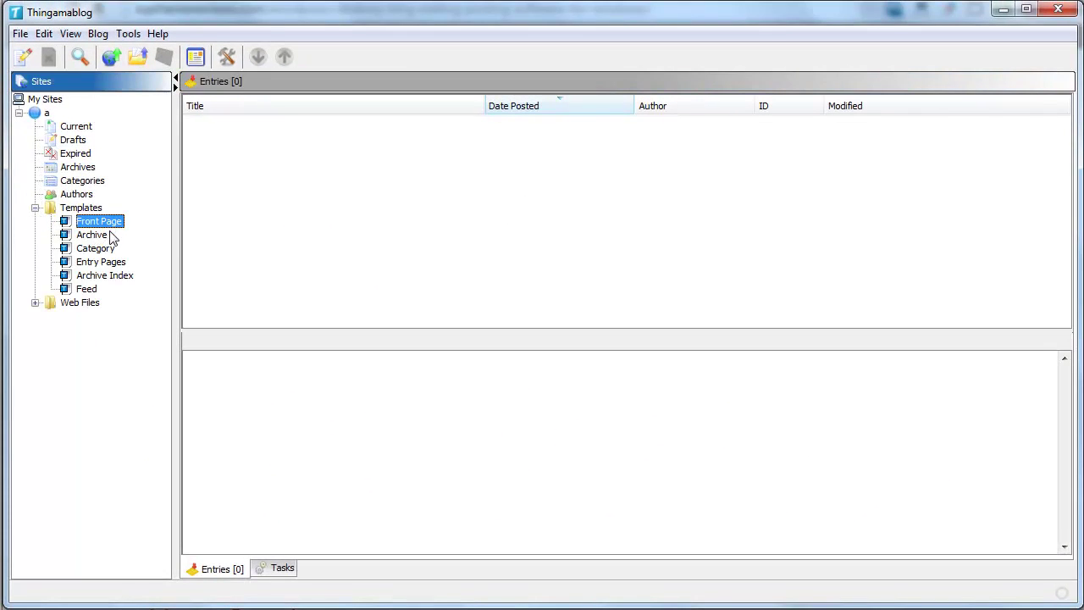
click(93, 235)
click(110, 262)
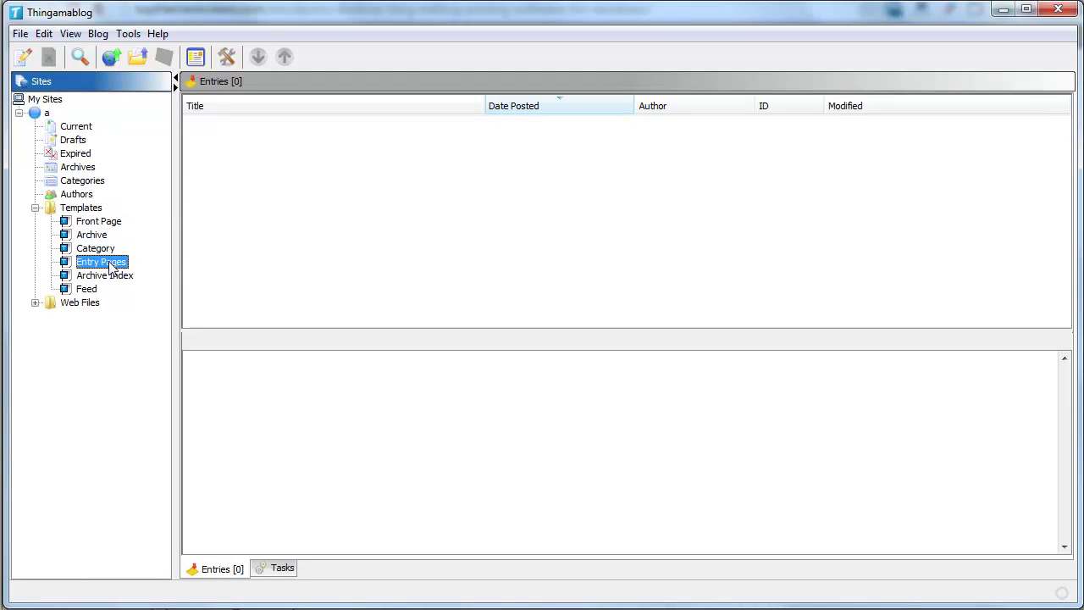
click(35, 303)
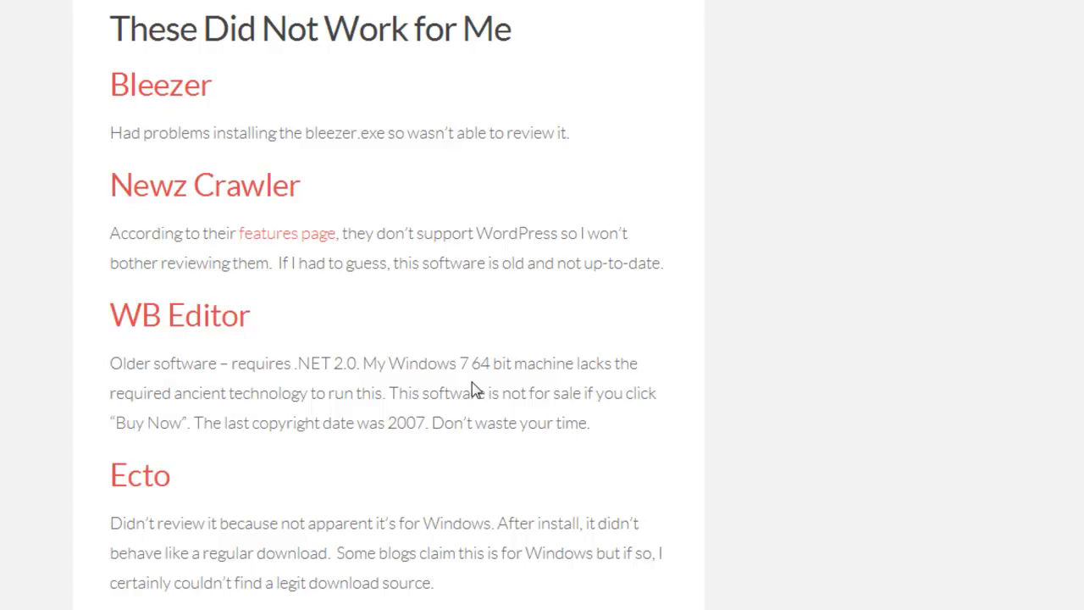
Step: Return to the review article and read from the "These Did Not Work for Me" section down to the Conclusion
scroll(471, 386, down, 5)
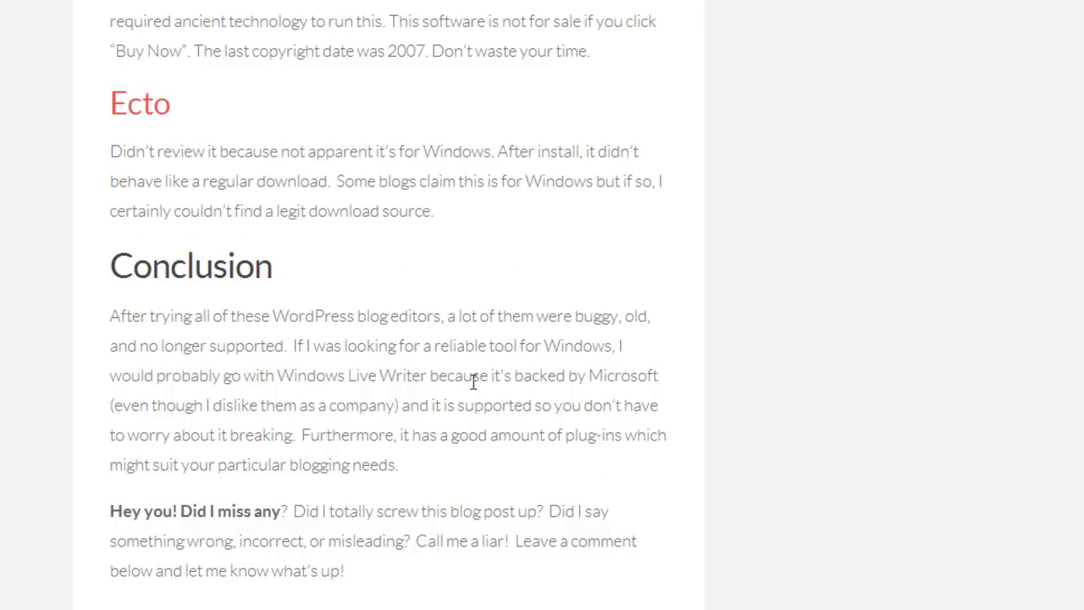